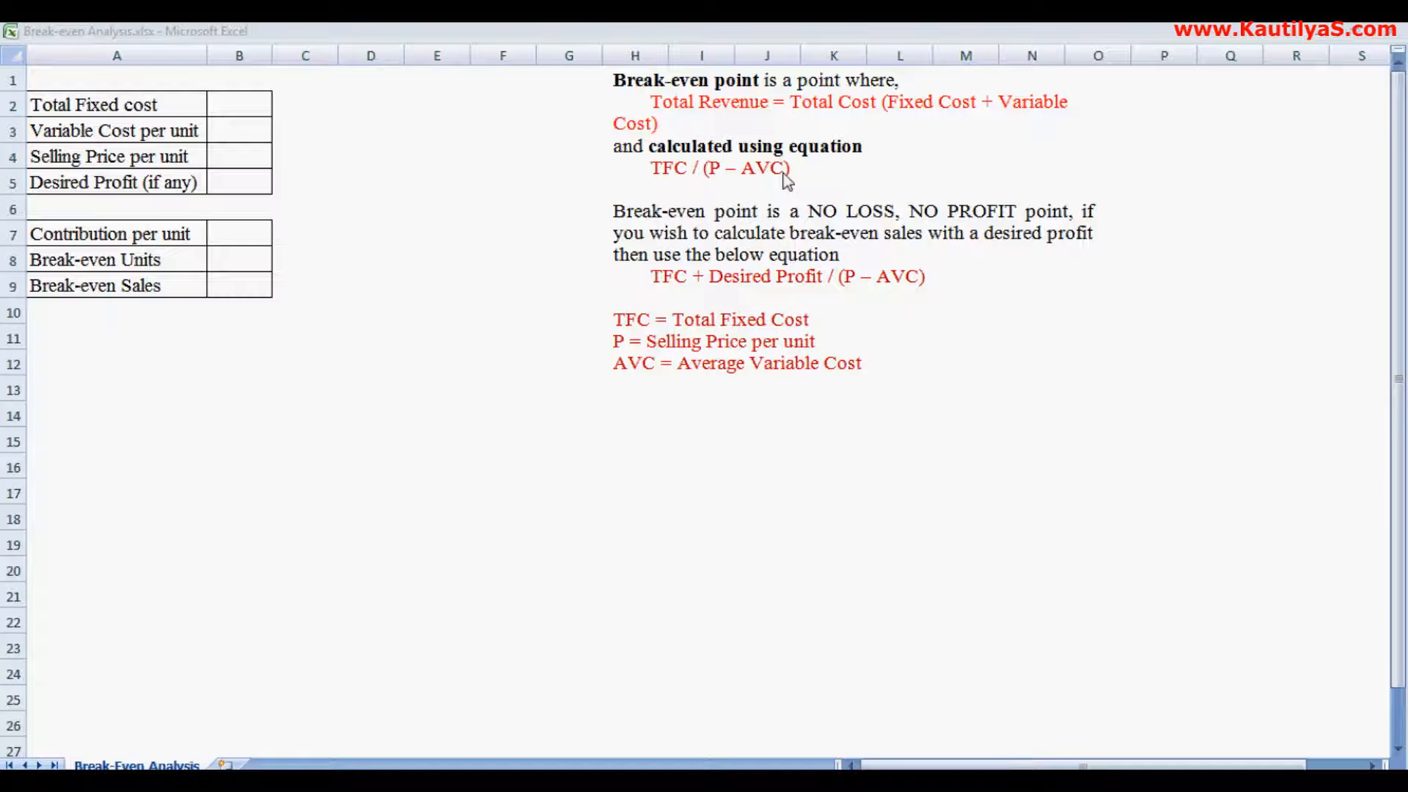
- Enter a total fixed cost of 10000 and a variable cost per unit of 12
left_click(245, 106)
left_click(244, 106)
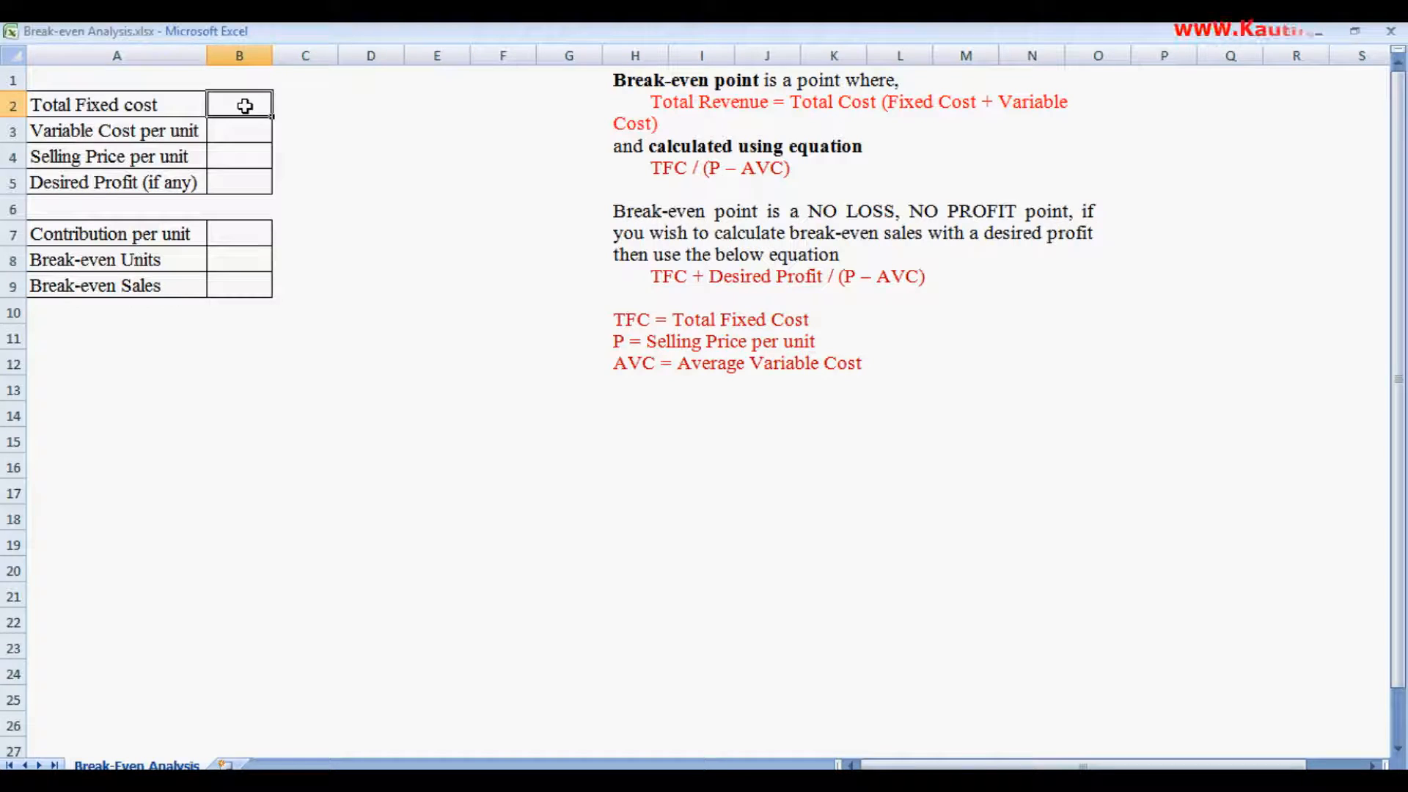
type("100")
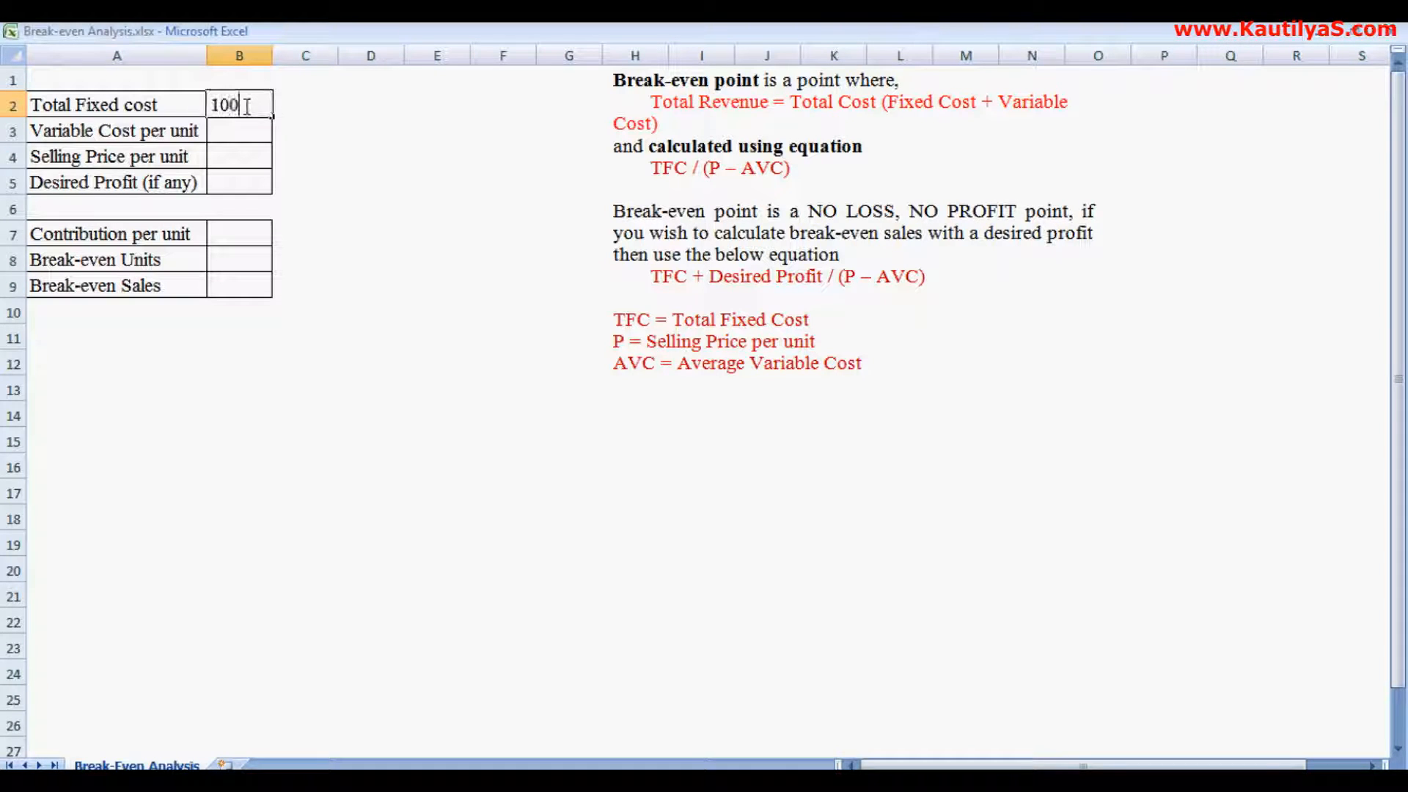
type("00")
key("Return")
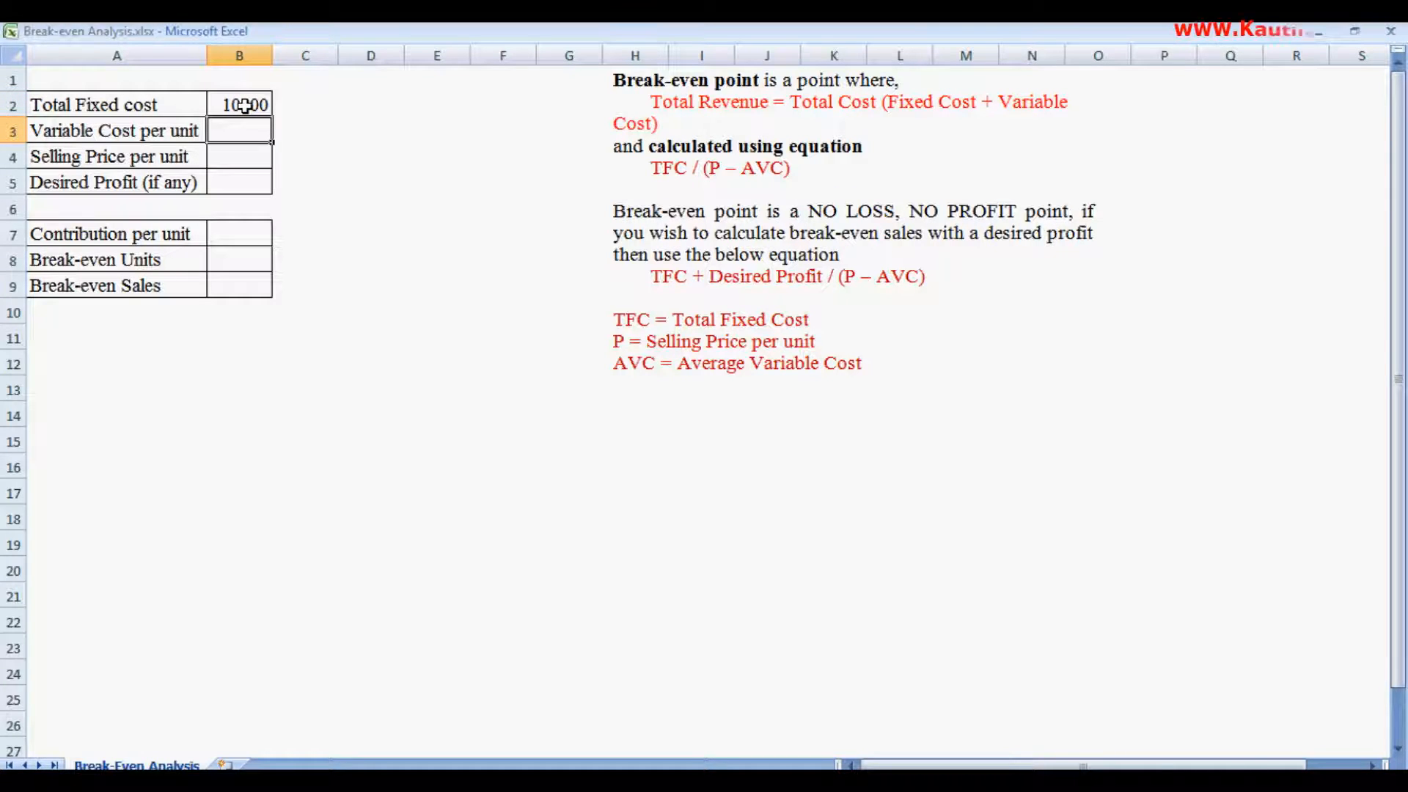
type("12")
key("Return")
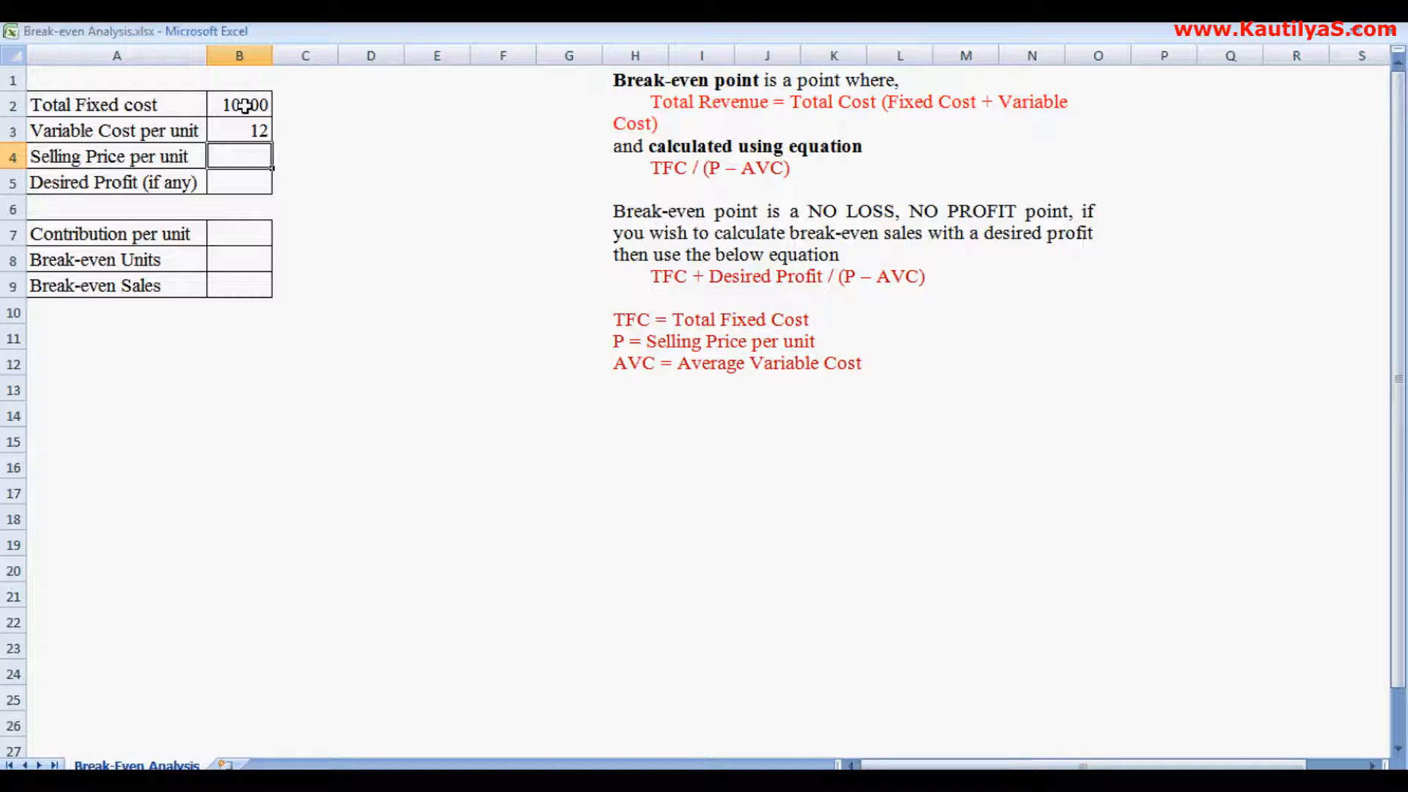
- Enter a selling price per unit of 19 and a desired profit of 0
type("19")
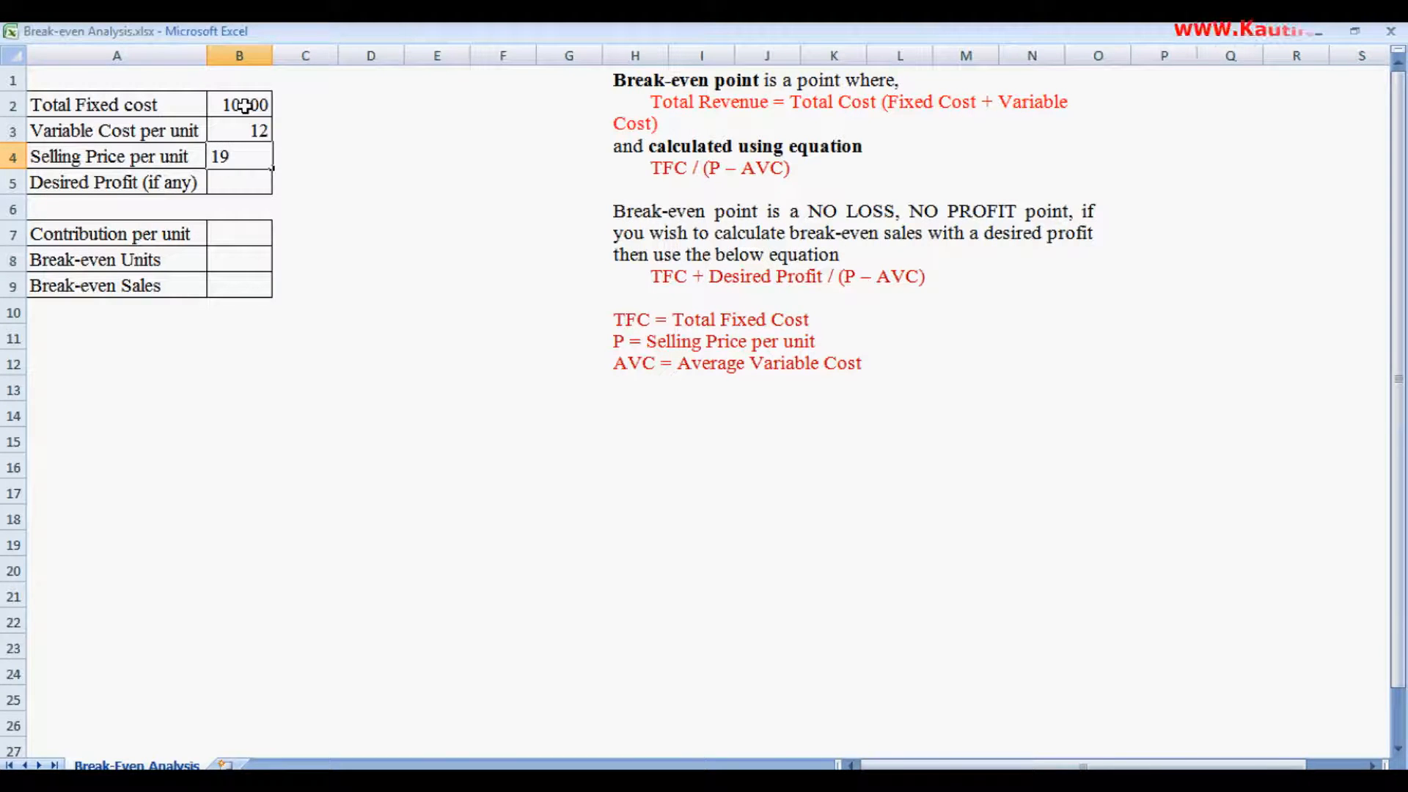
key("Return")
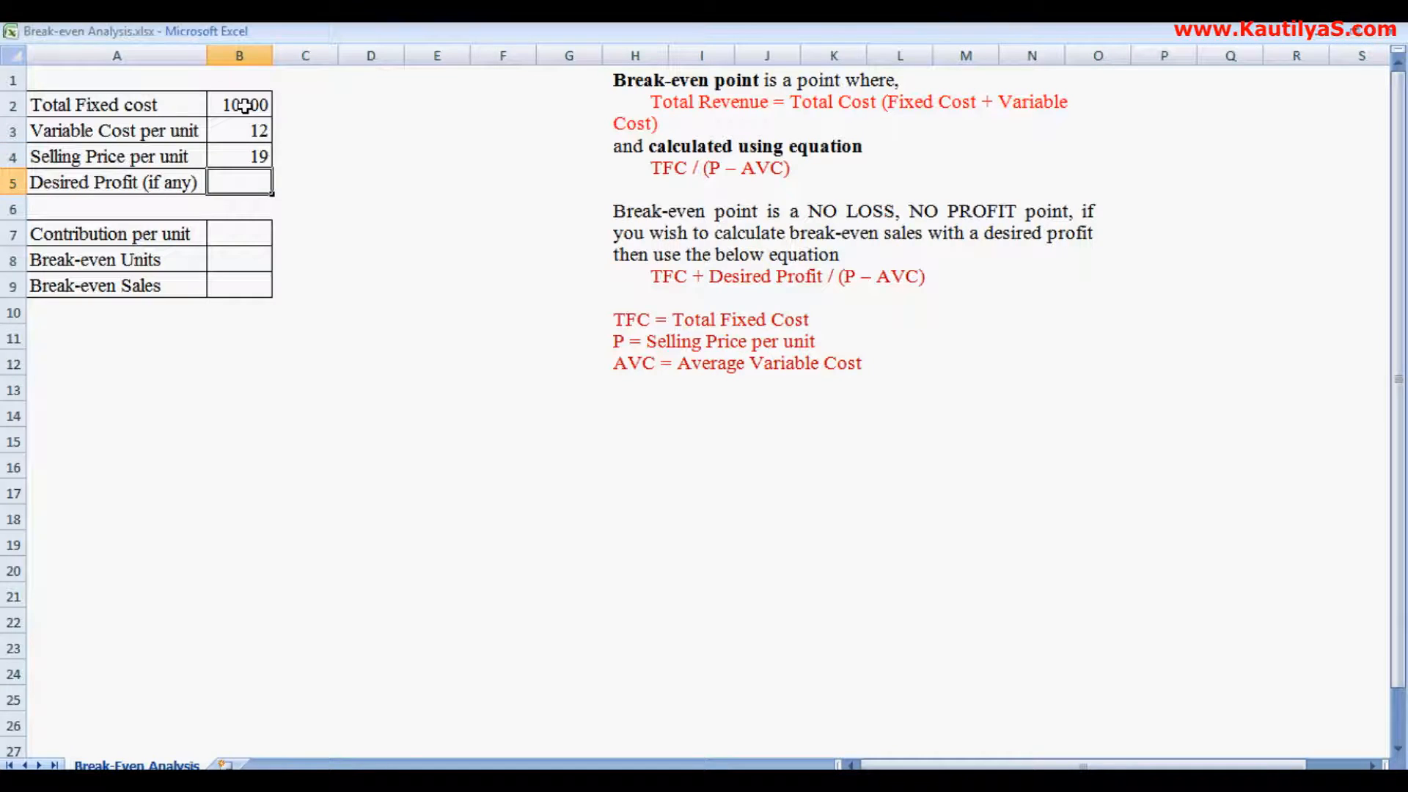
type("0")
key("Return")
key("Down")
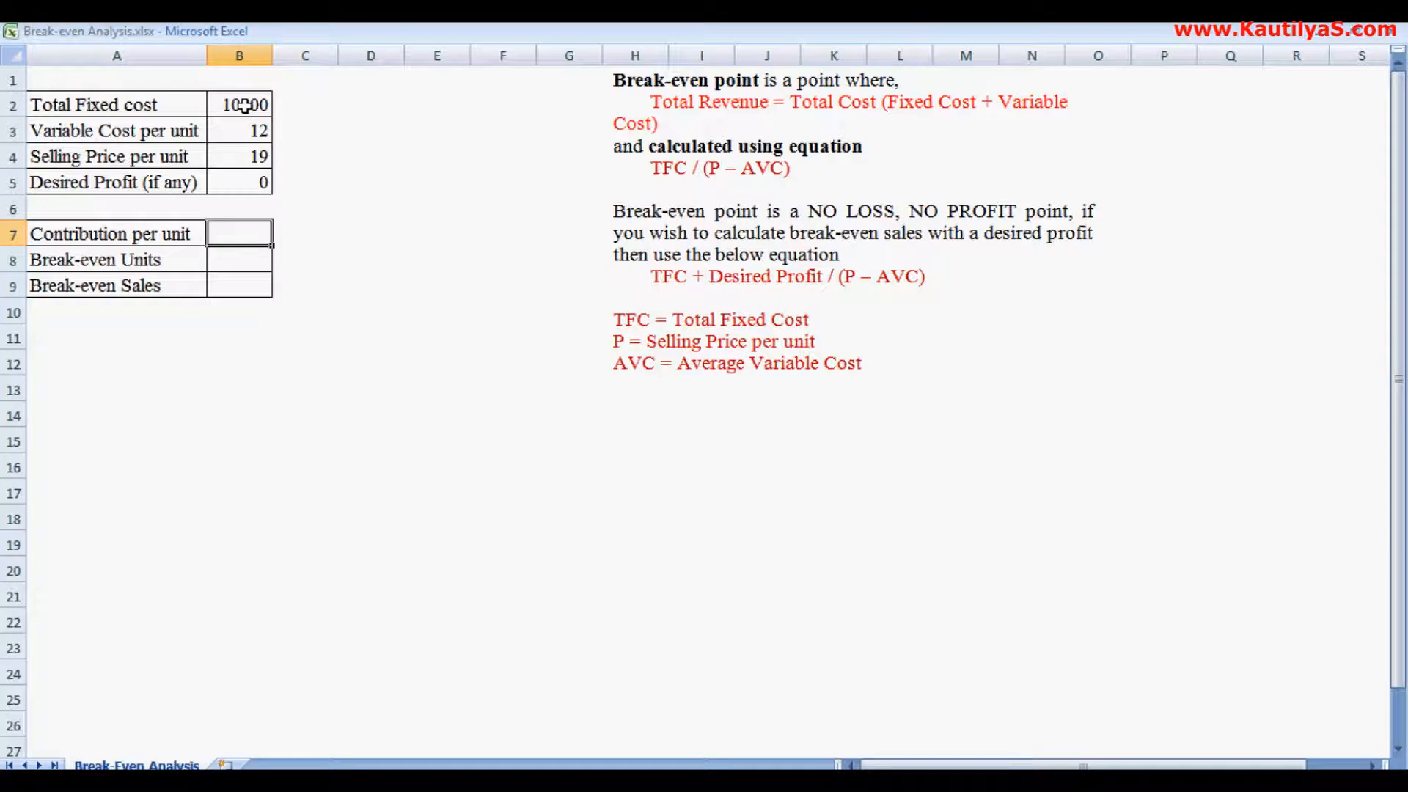
- Compute contribution per unit as the selling price minus the variable cost per unit (=B4-B3)
type("=")
left_click(236, 157)
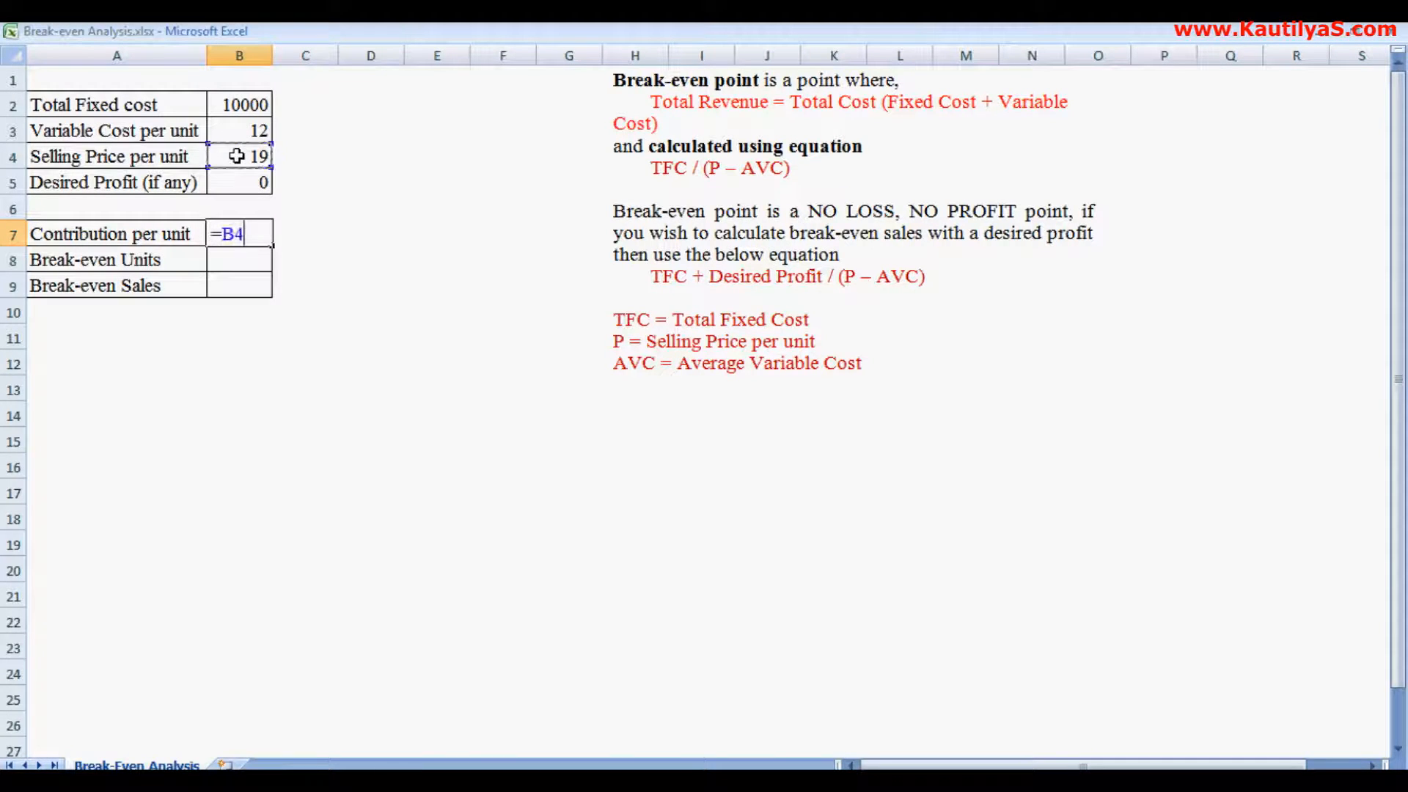
type("-")
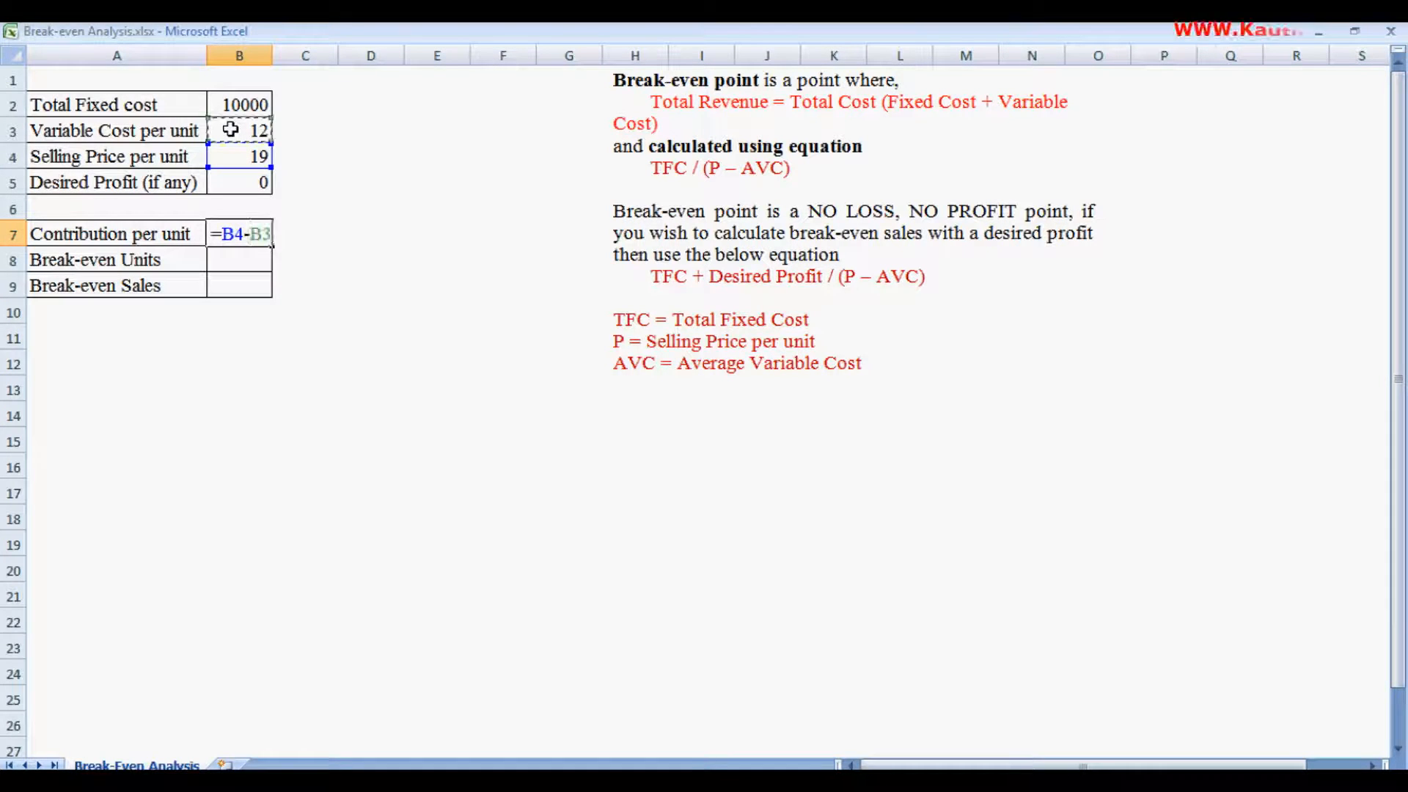
left_click(232, 132)
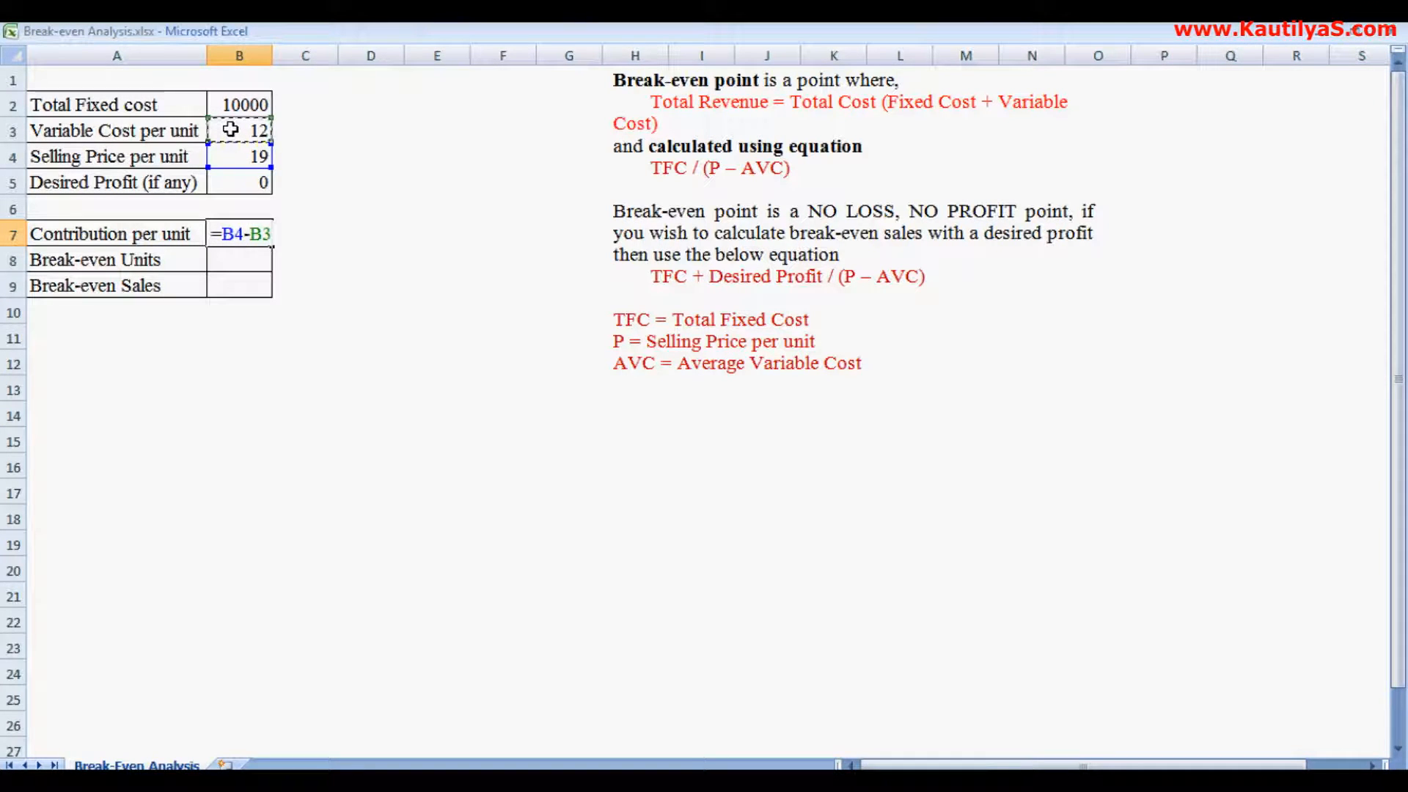
key("Return")
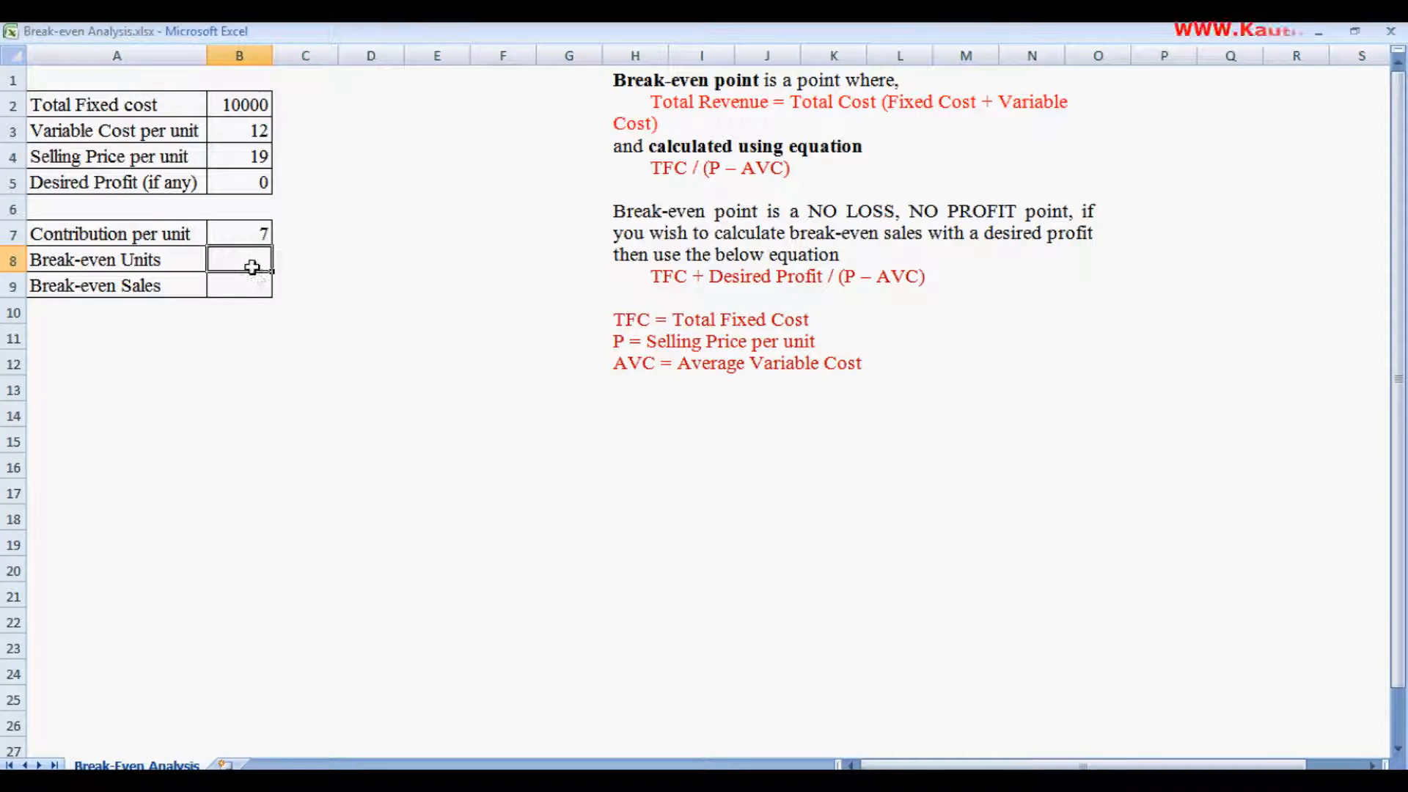
- Compute break-even units as total fixed cost divided by contribution per unit (=B2/B7)
type("=")
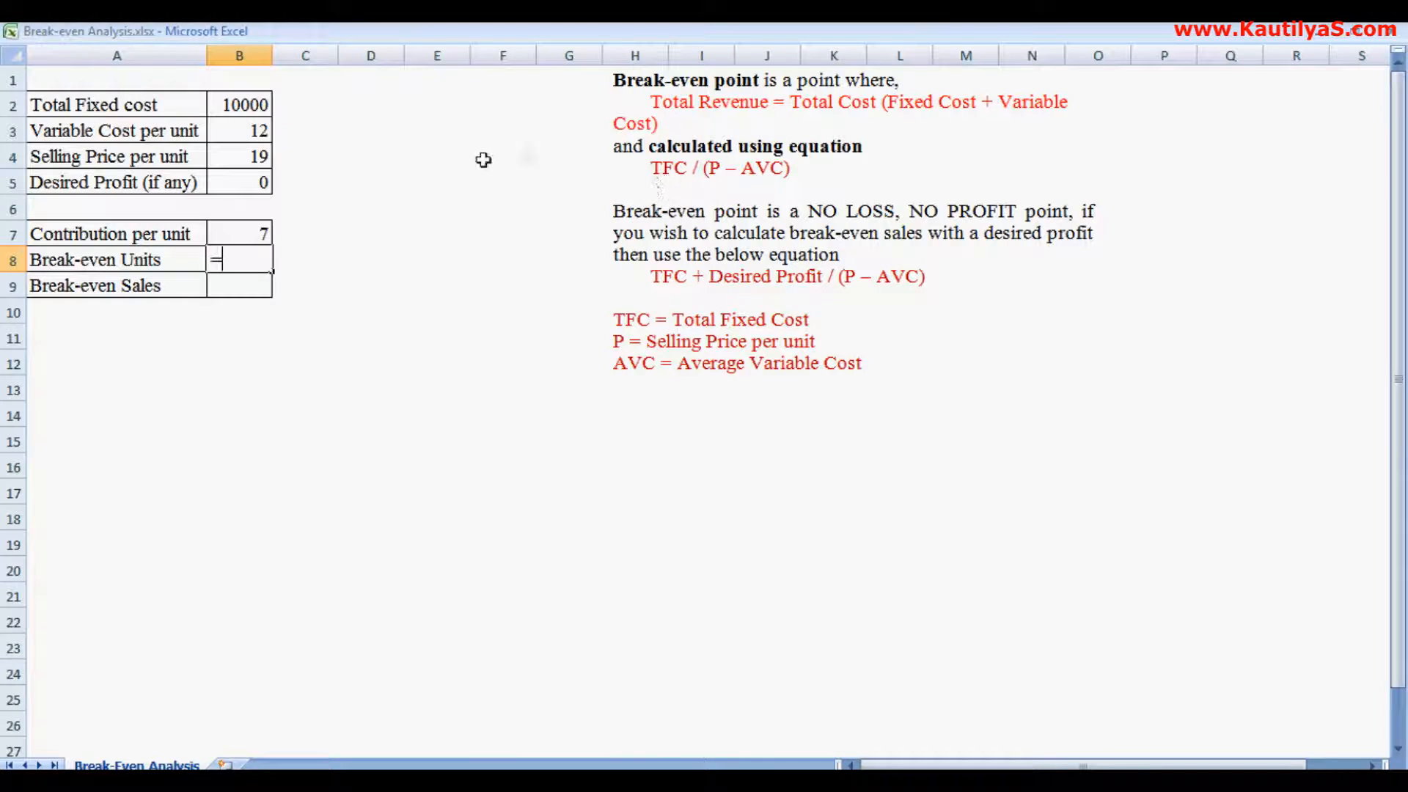
left_click(248, 107)
type("/")
left_click(249, 231)
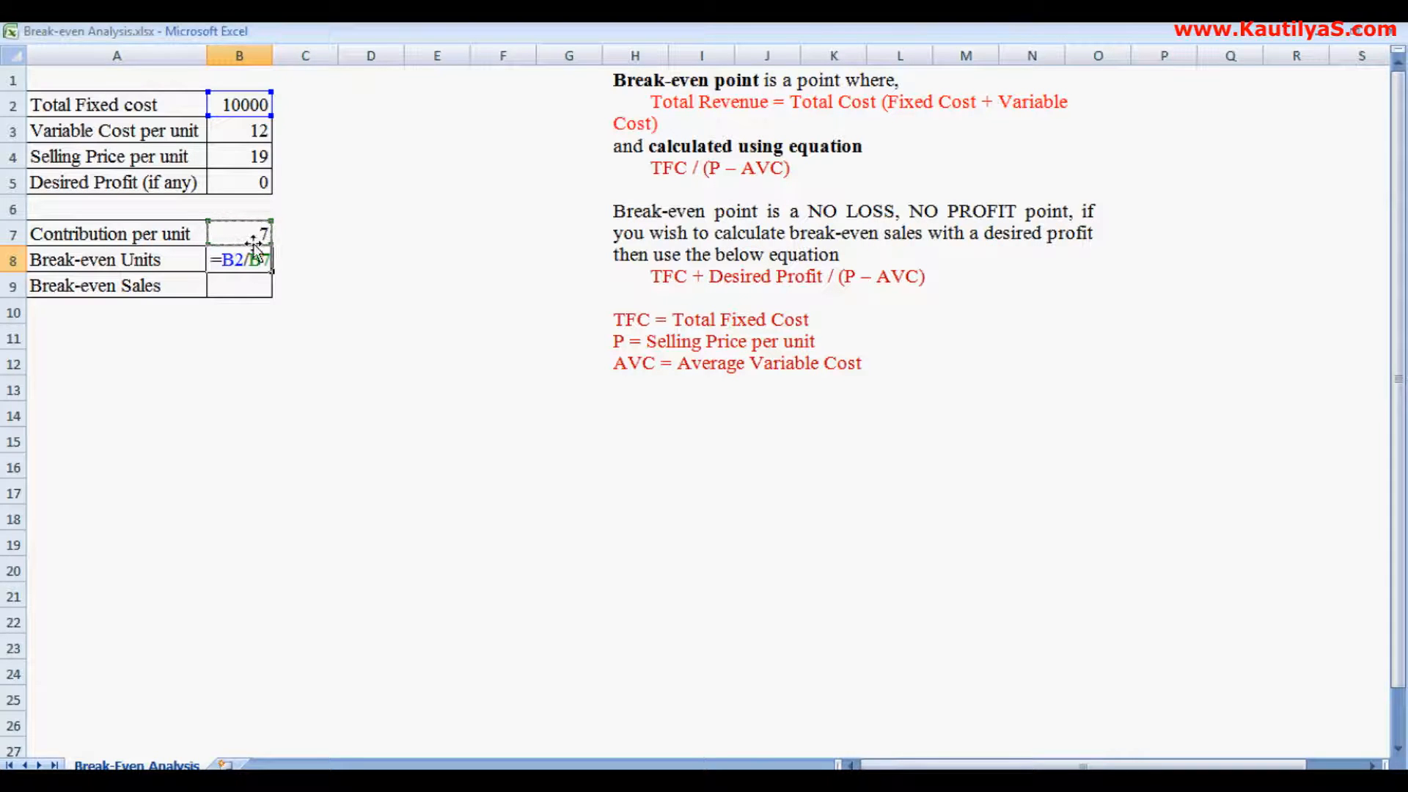
key("Return")
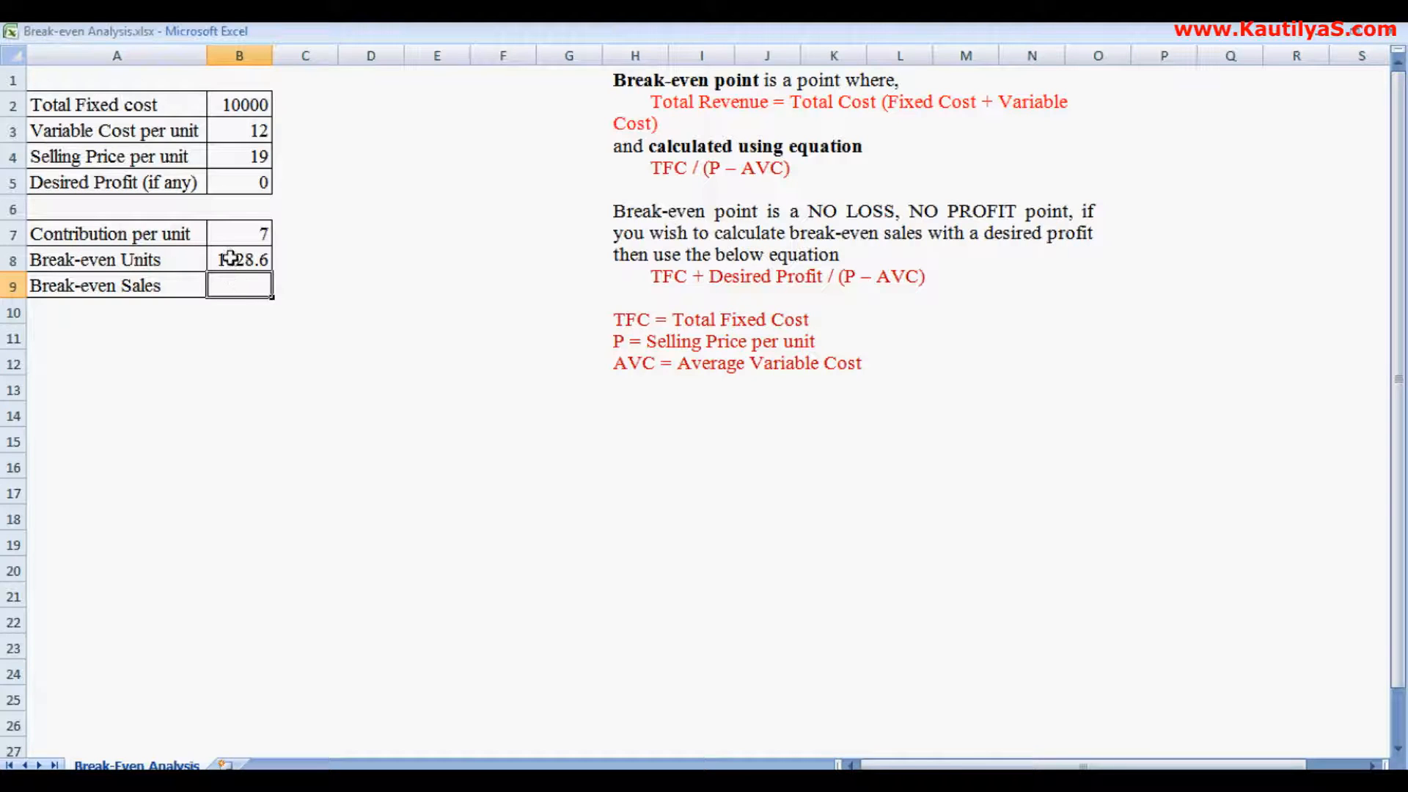
- Replace the break-even units formula with =round(B2/B7,0) to round it to whole units
left_click(230, 259)
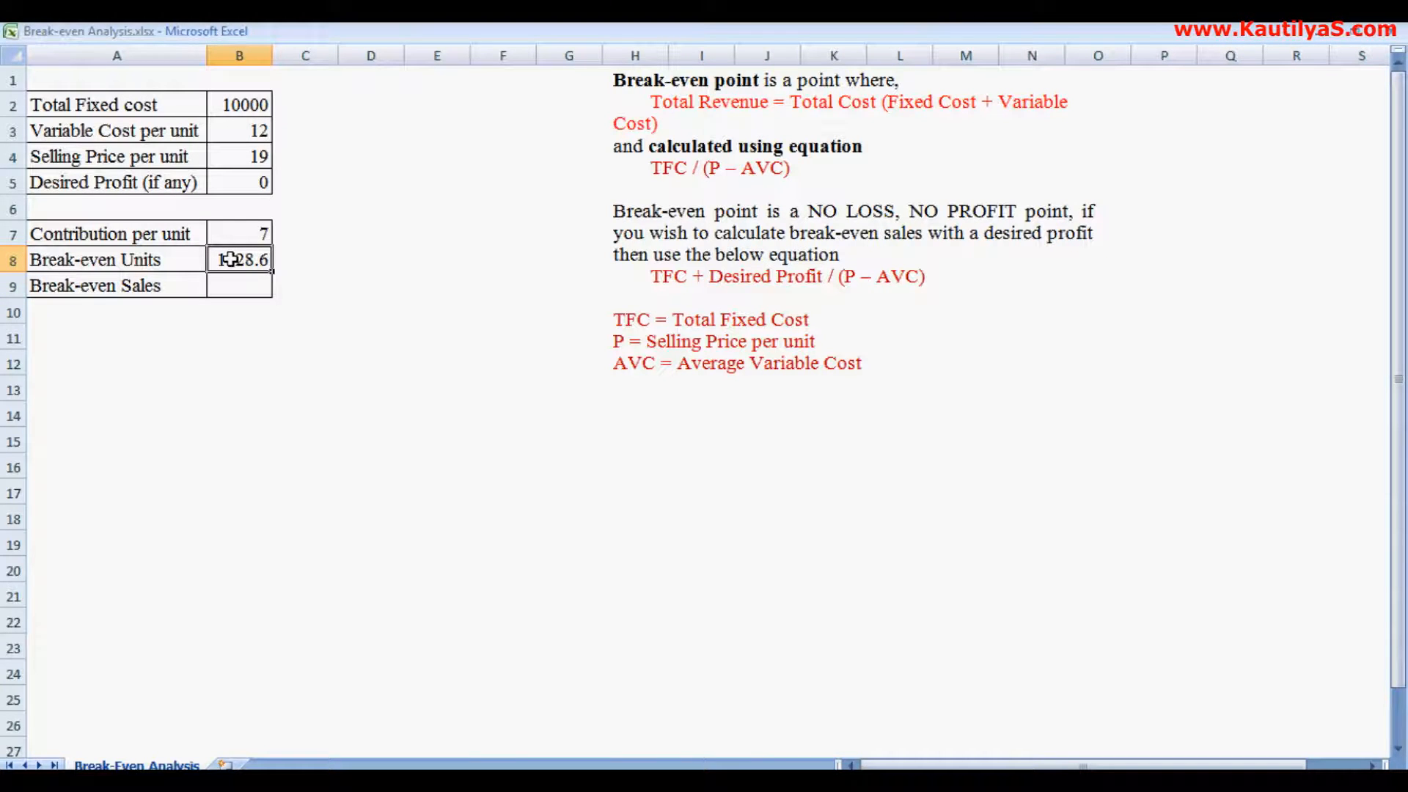
type("=round(")
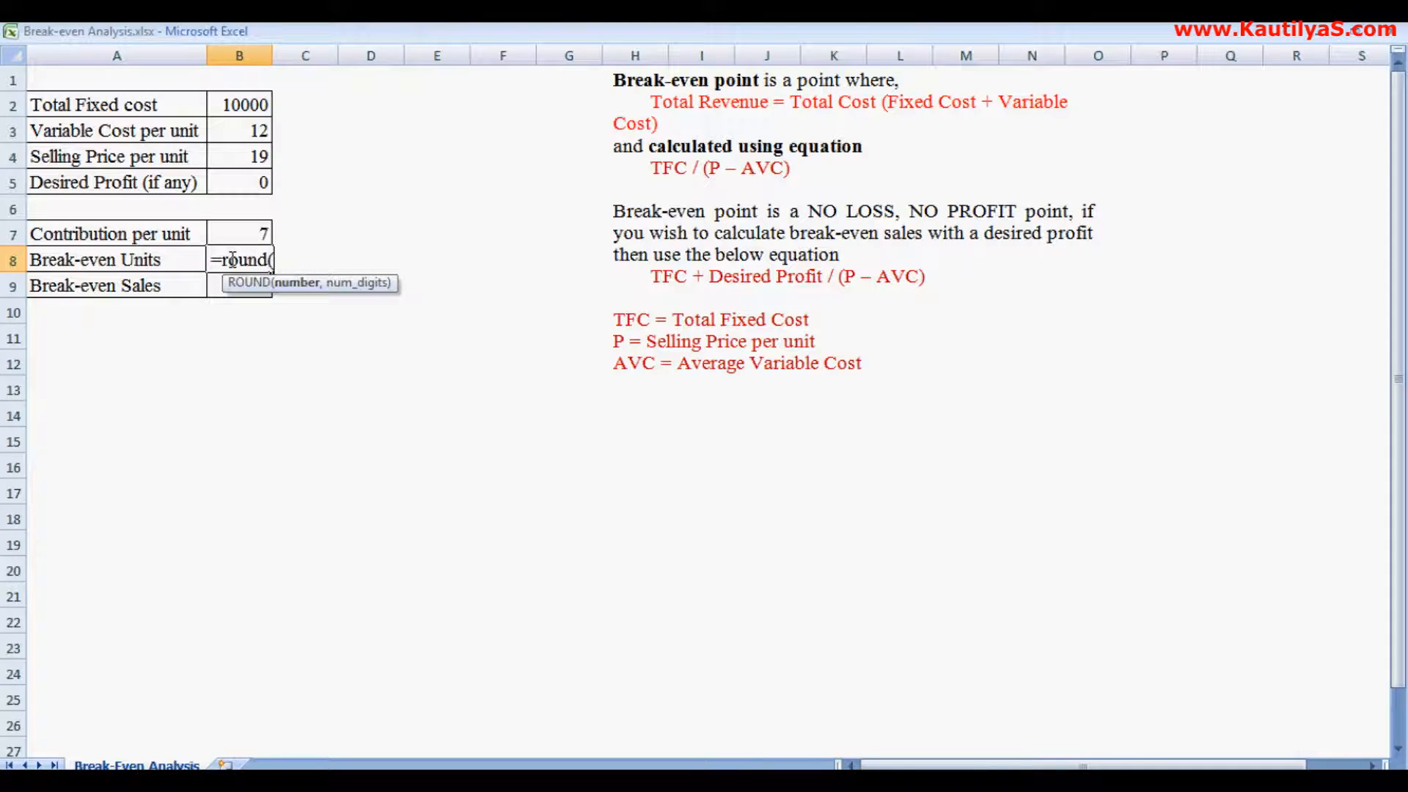
left_click(231, 106)
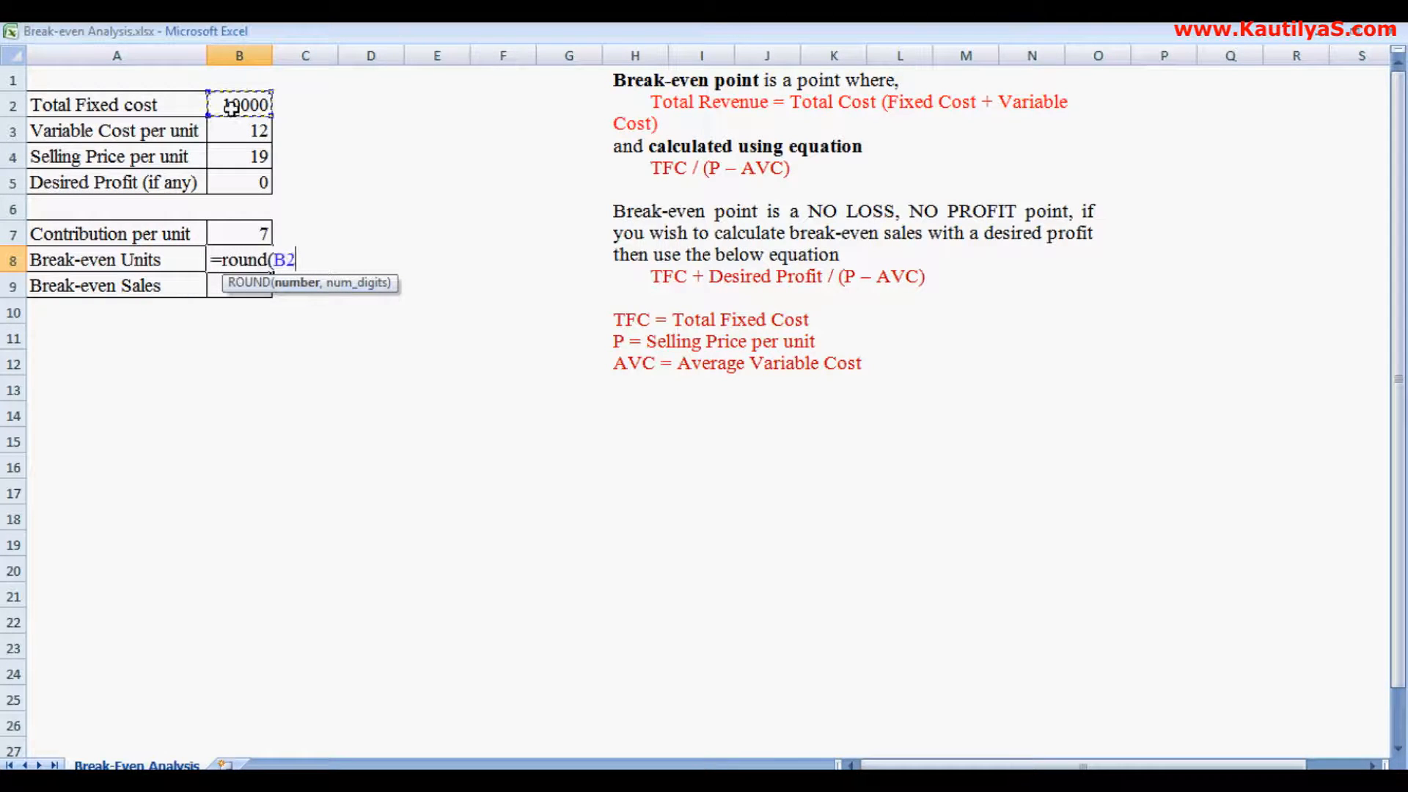
type("/")
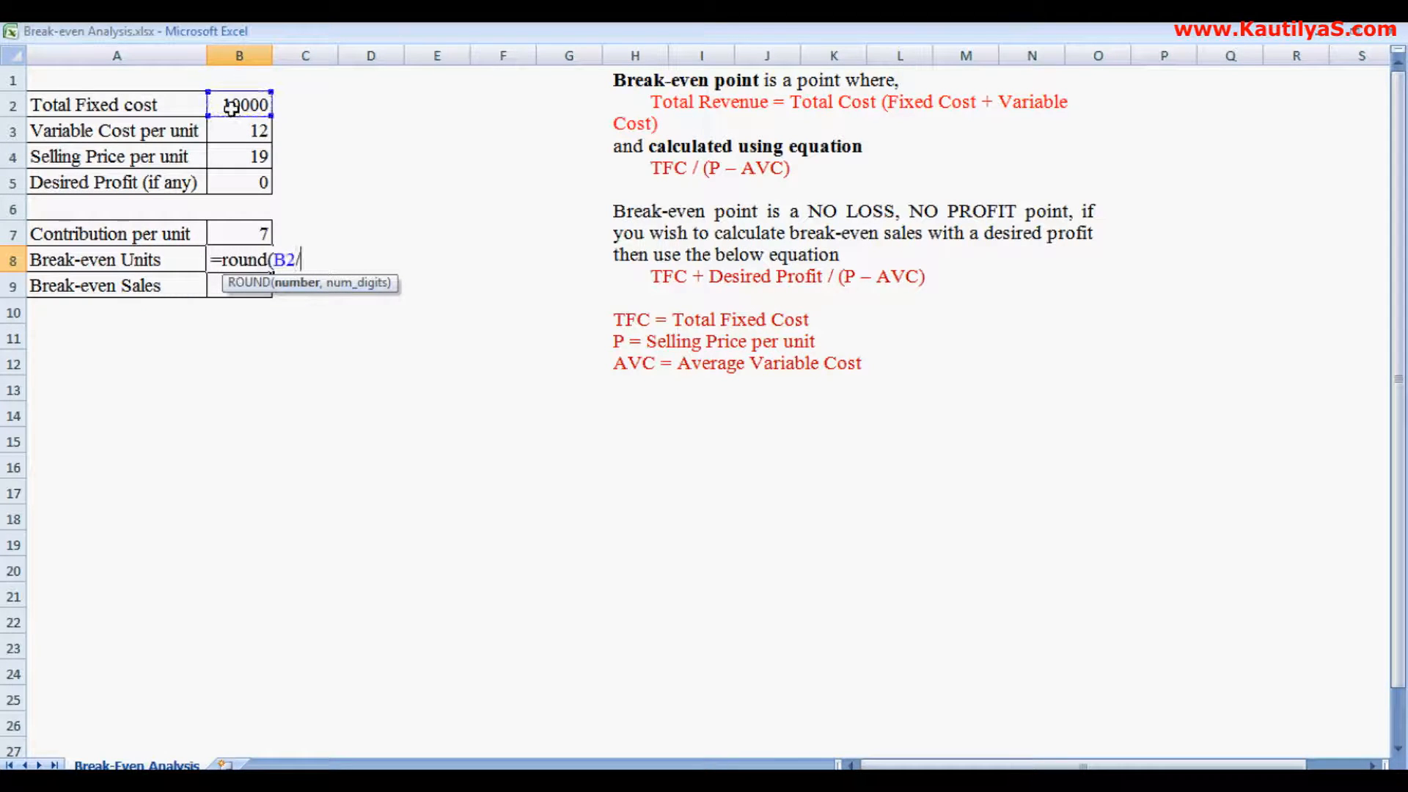
left_click(236, 234)
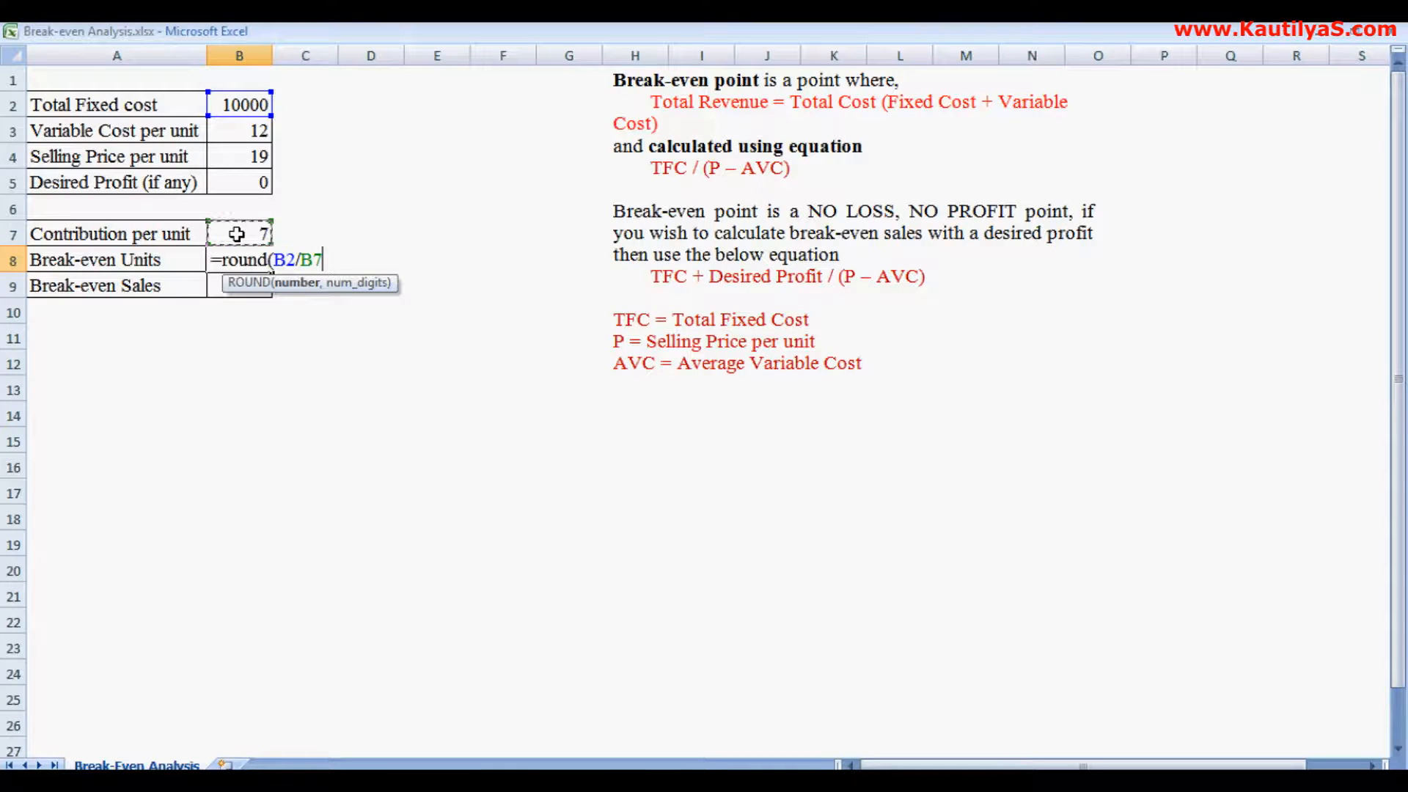
type(",0")
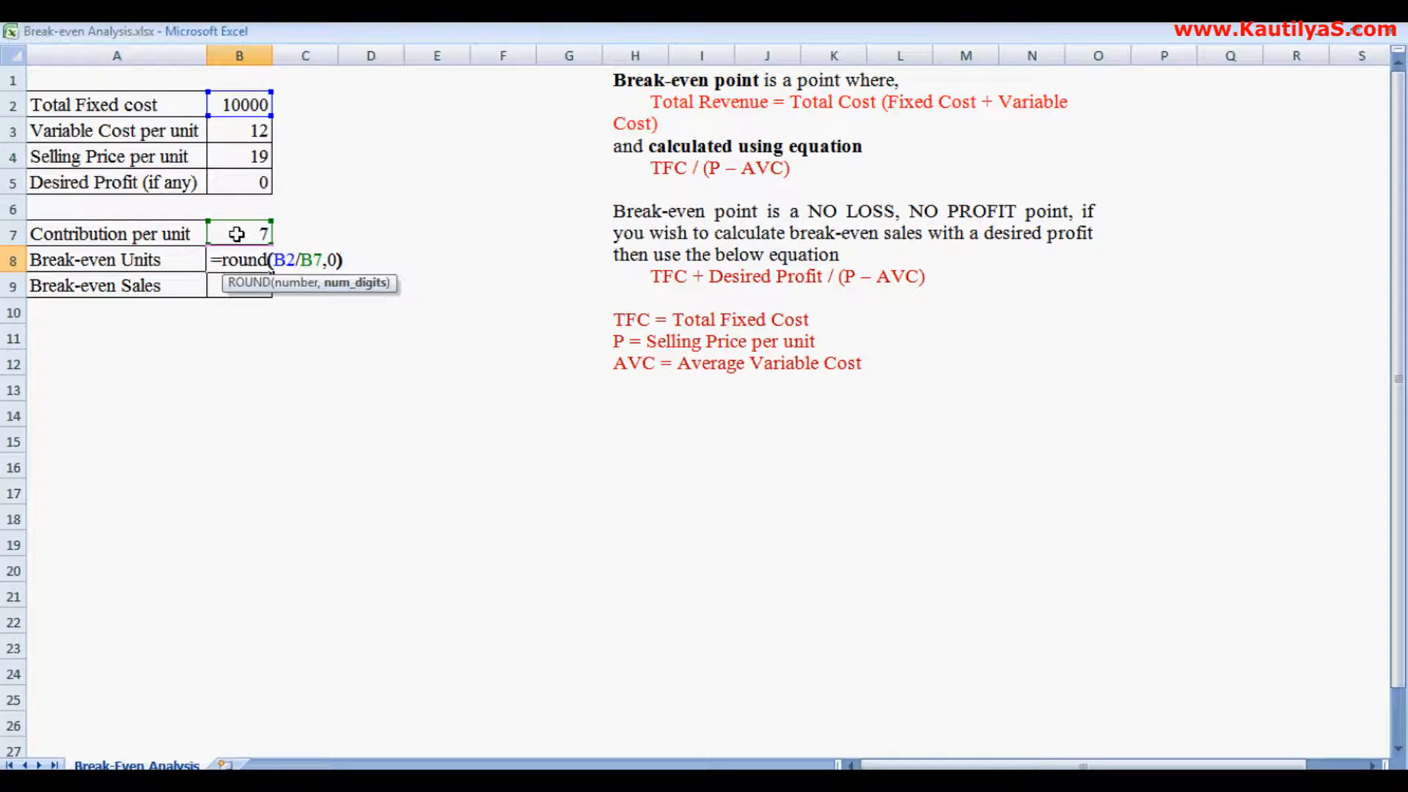
type(")")
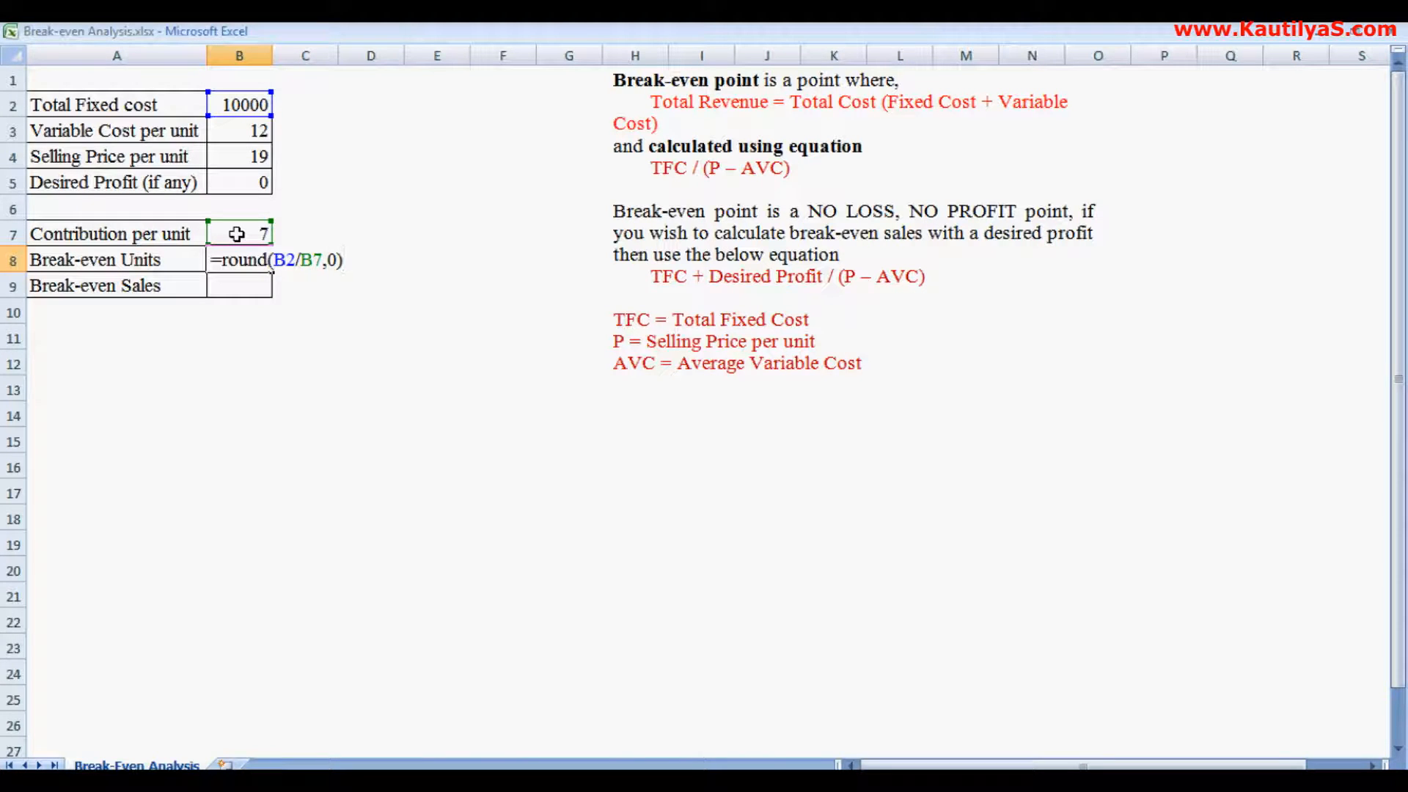
key("Return")
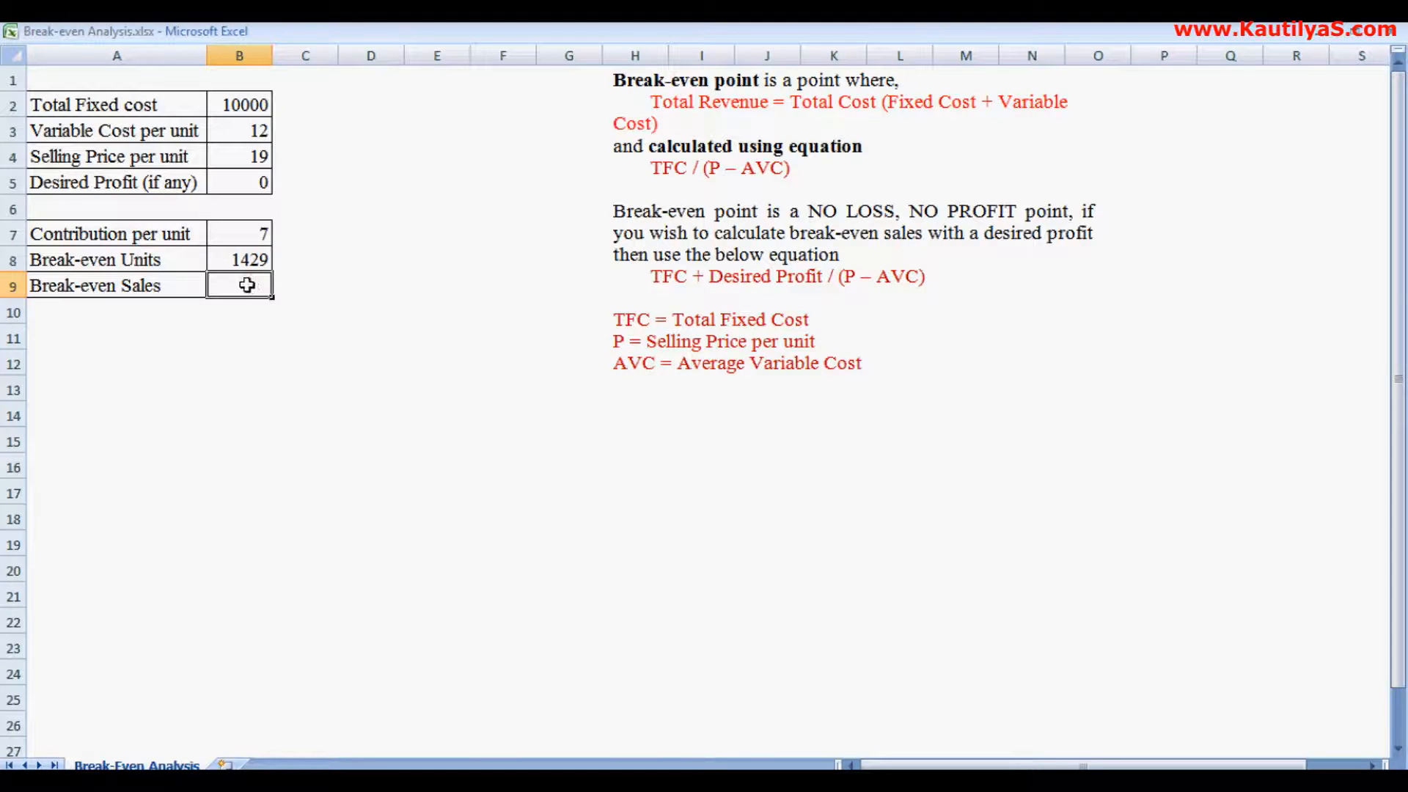
type("=")
left_click(233, 260)
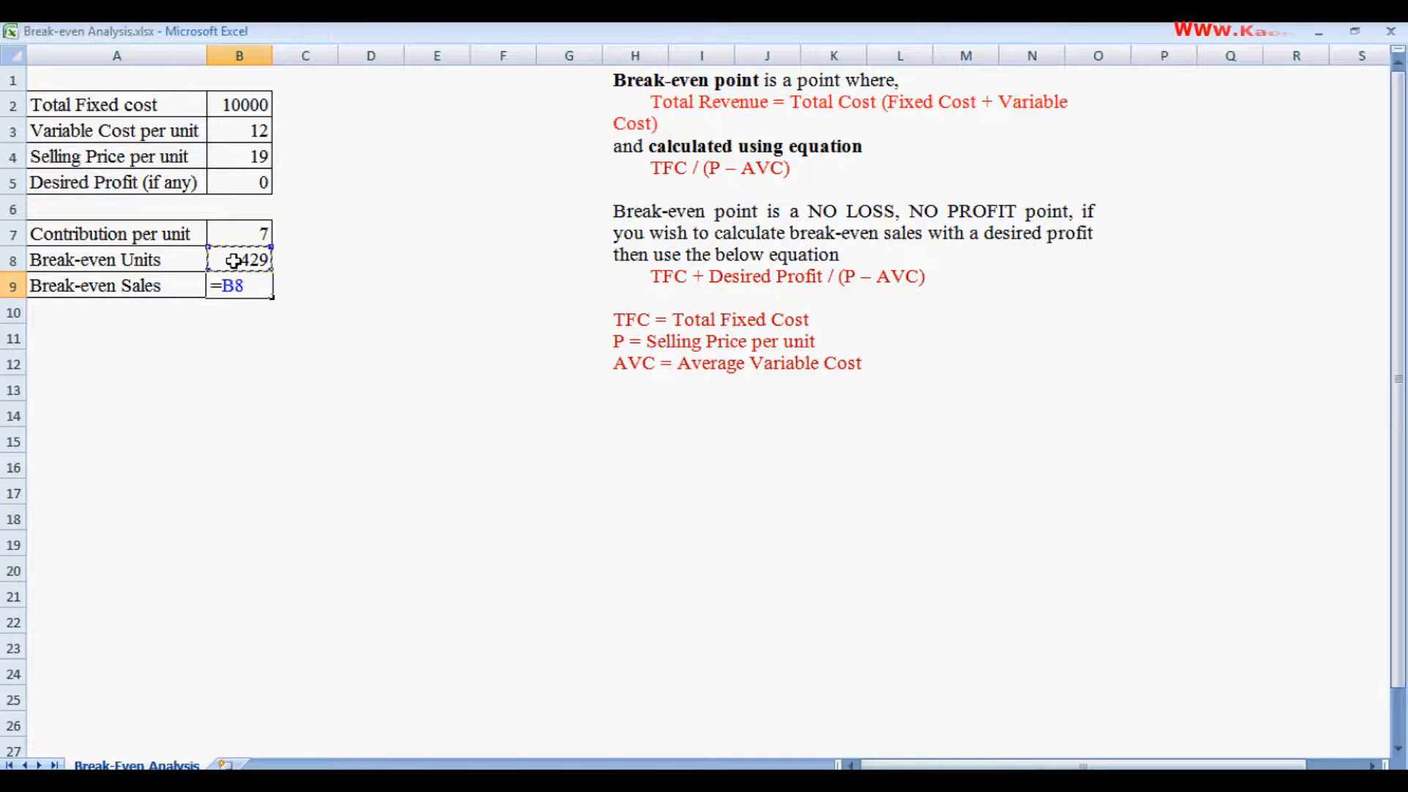
type("8")
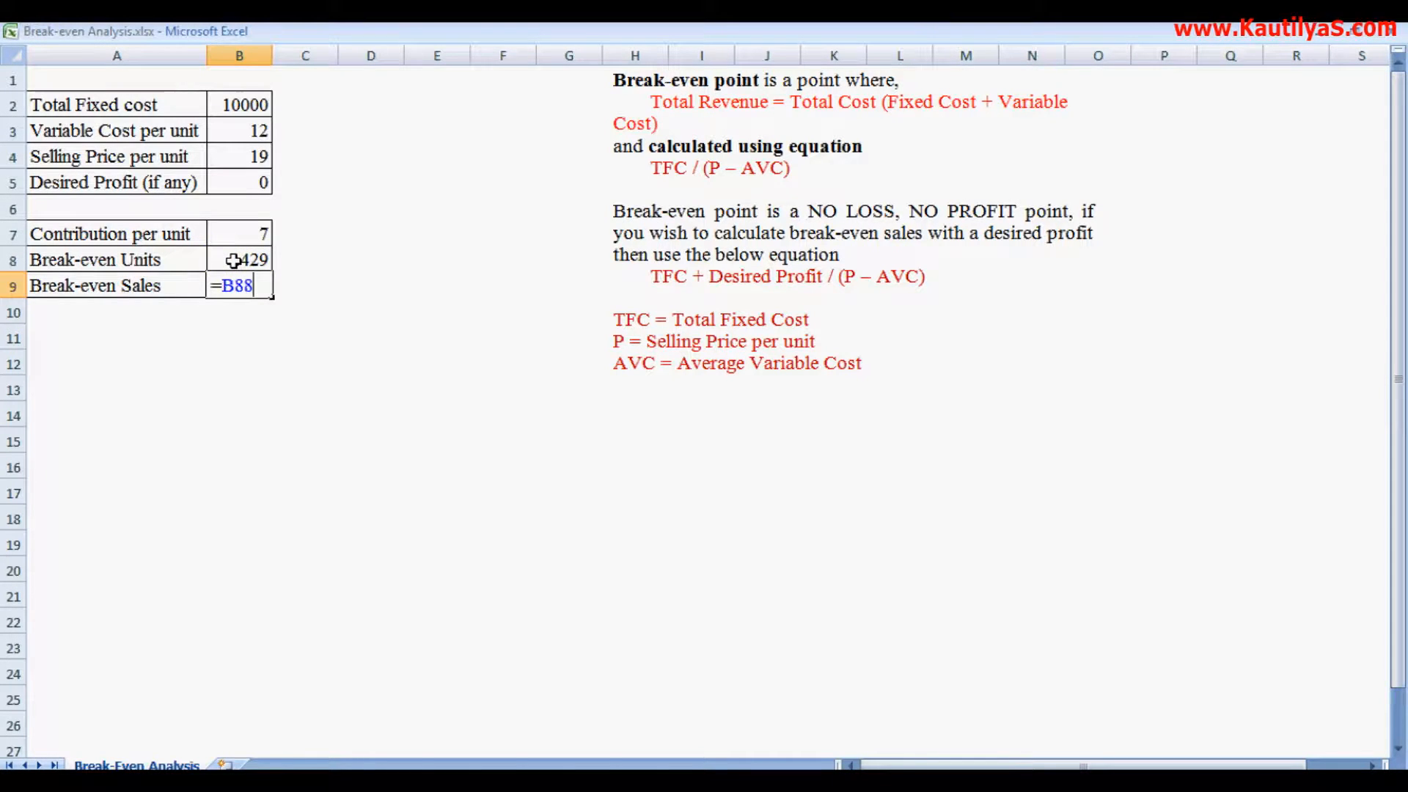
left_click(235, 161)
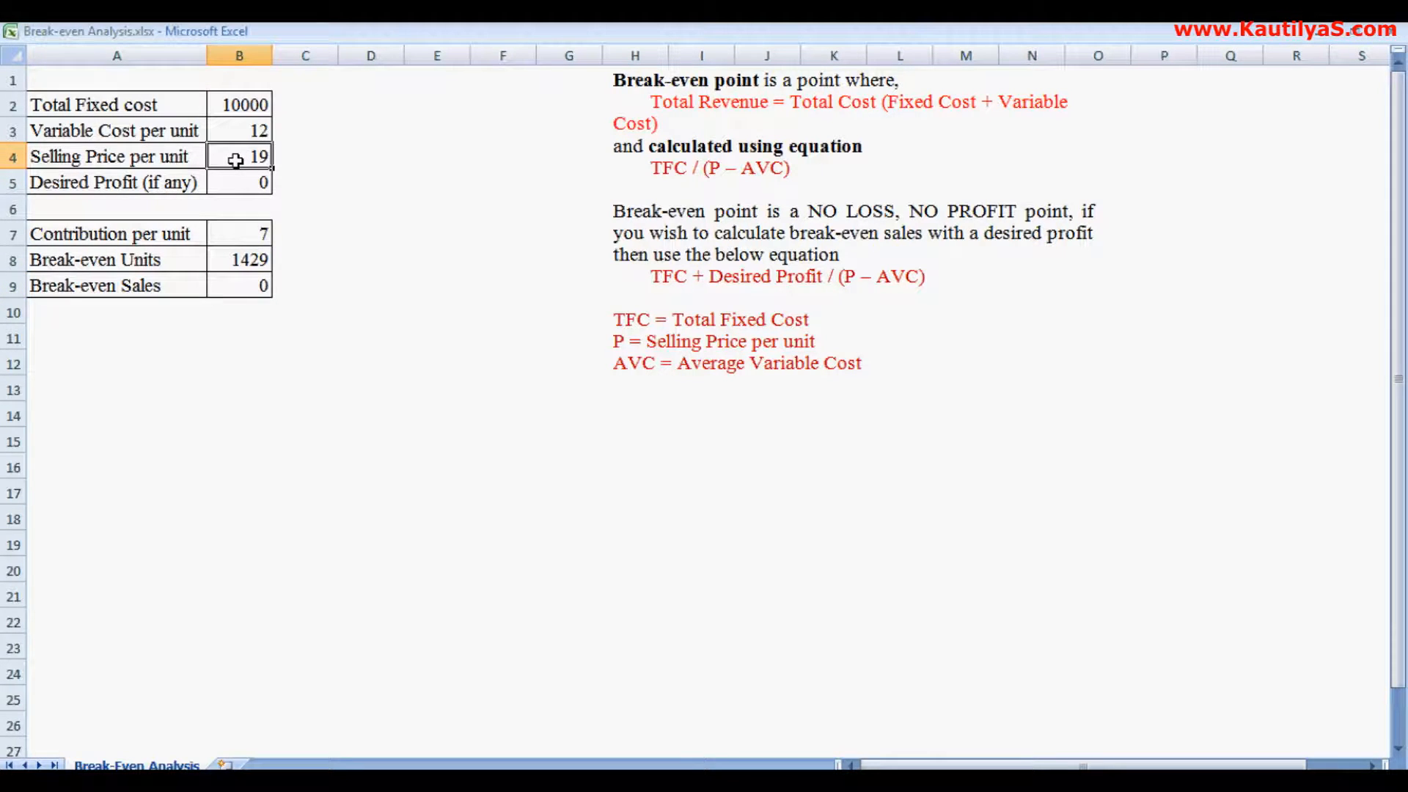
- Compute break-even sales as break-even units multiplied by selling price per unit (=B8*B4)
left_click(240, 282)
type("=")
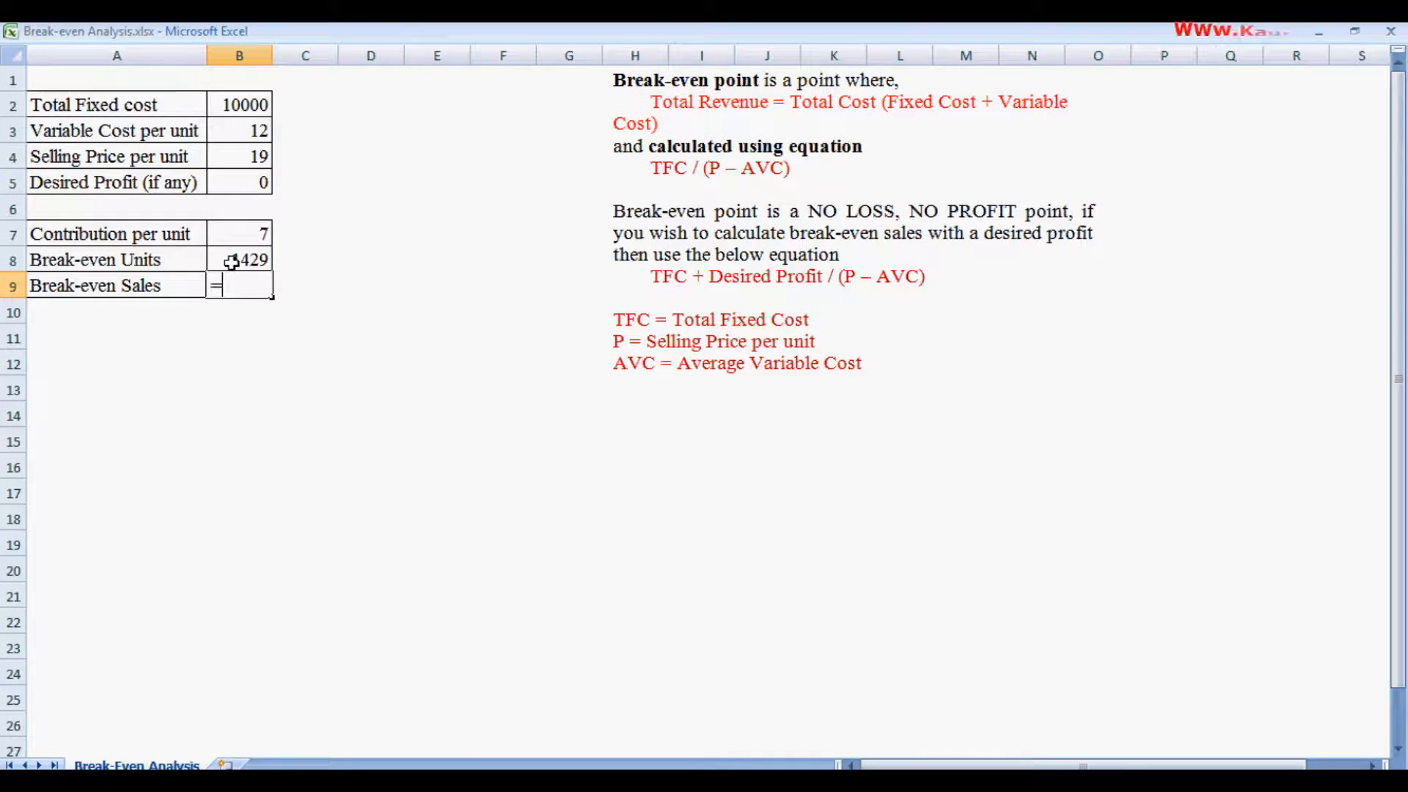
left_click(232, 262)
type("*")
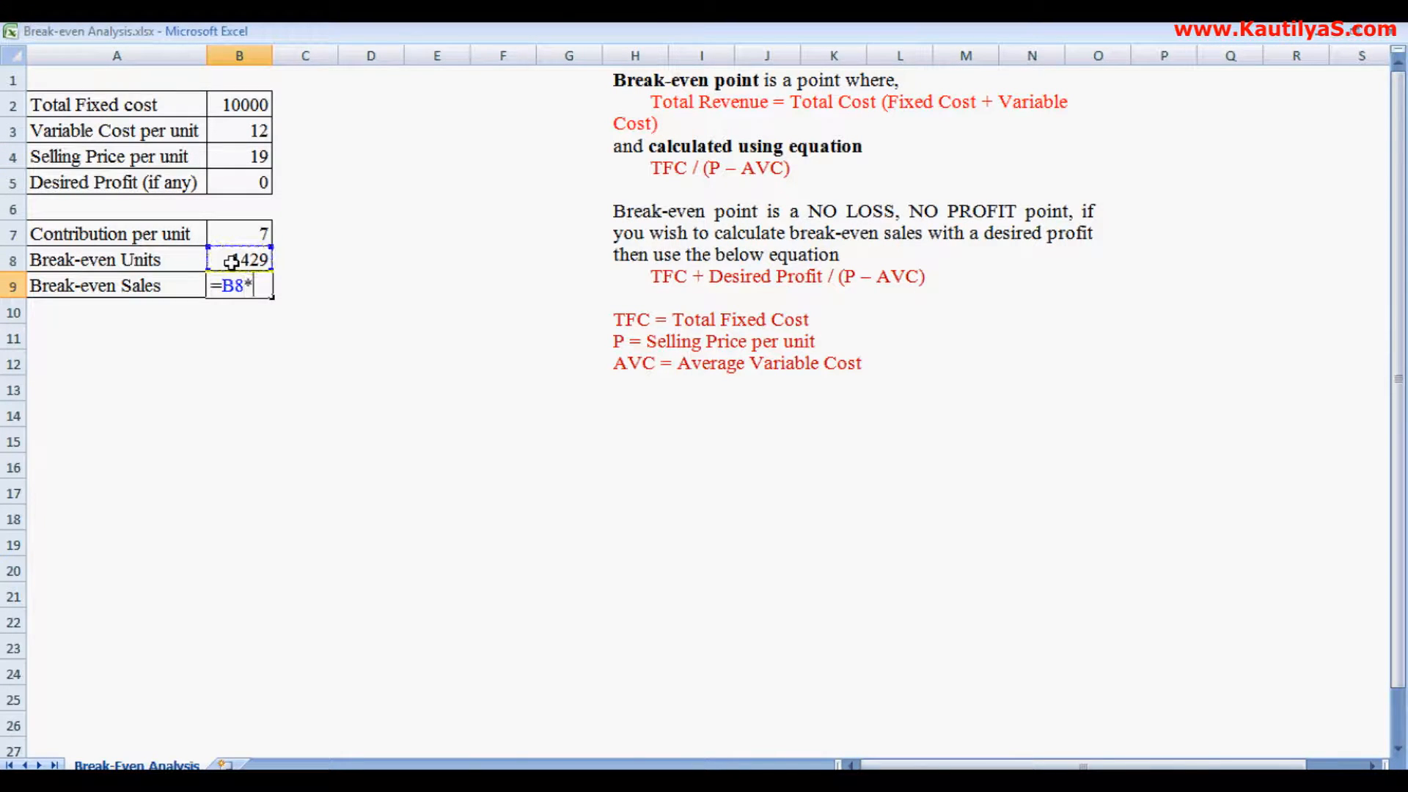
left_click(256, 155)
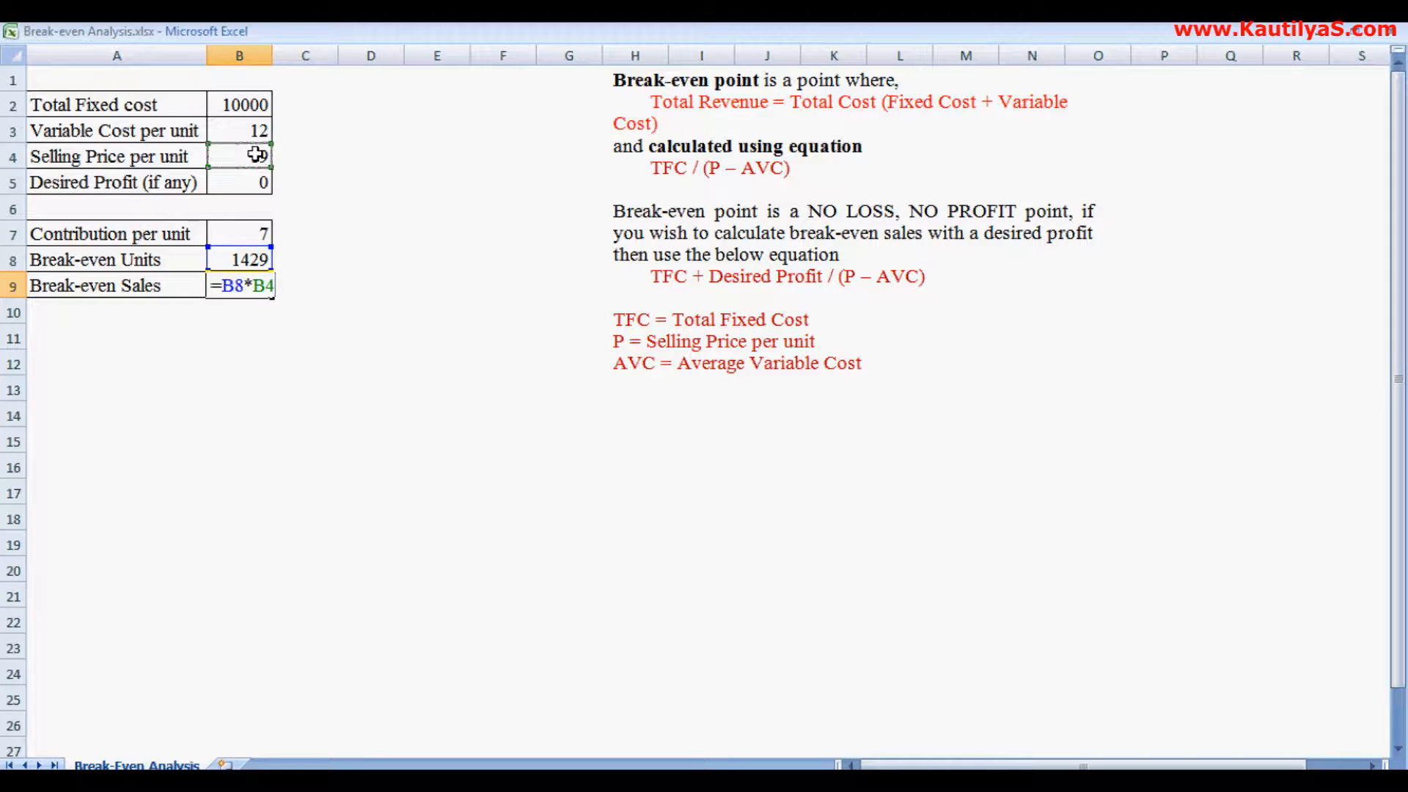
key("Return")
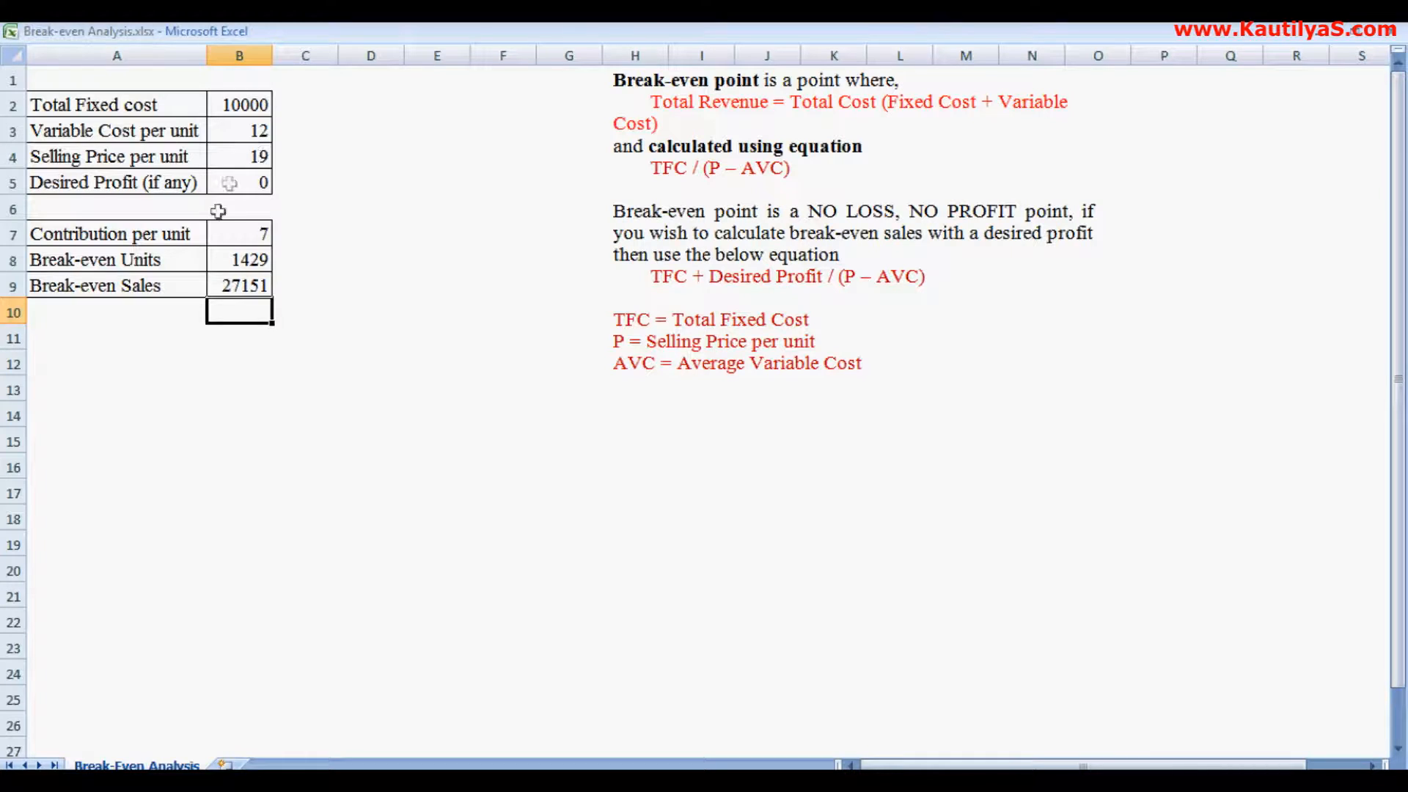
- Set the desired profit to 1000
left_click(226, 264)
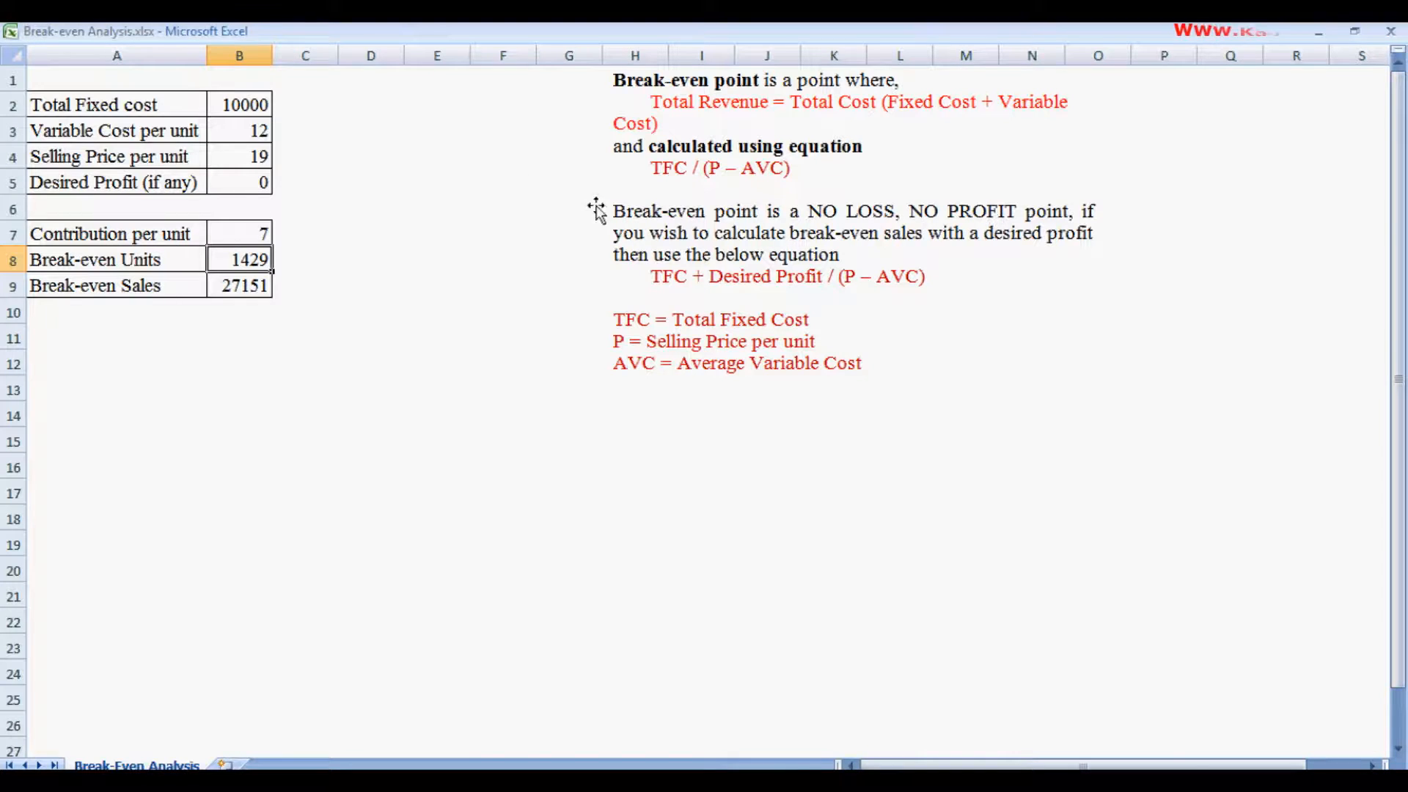
left_click(235, 189)
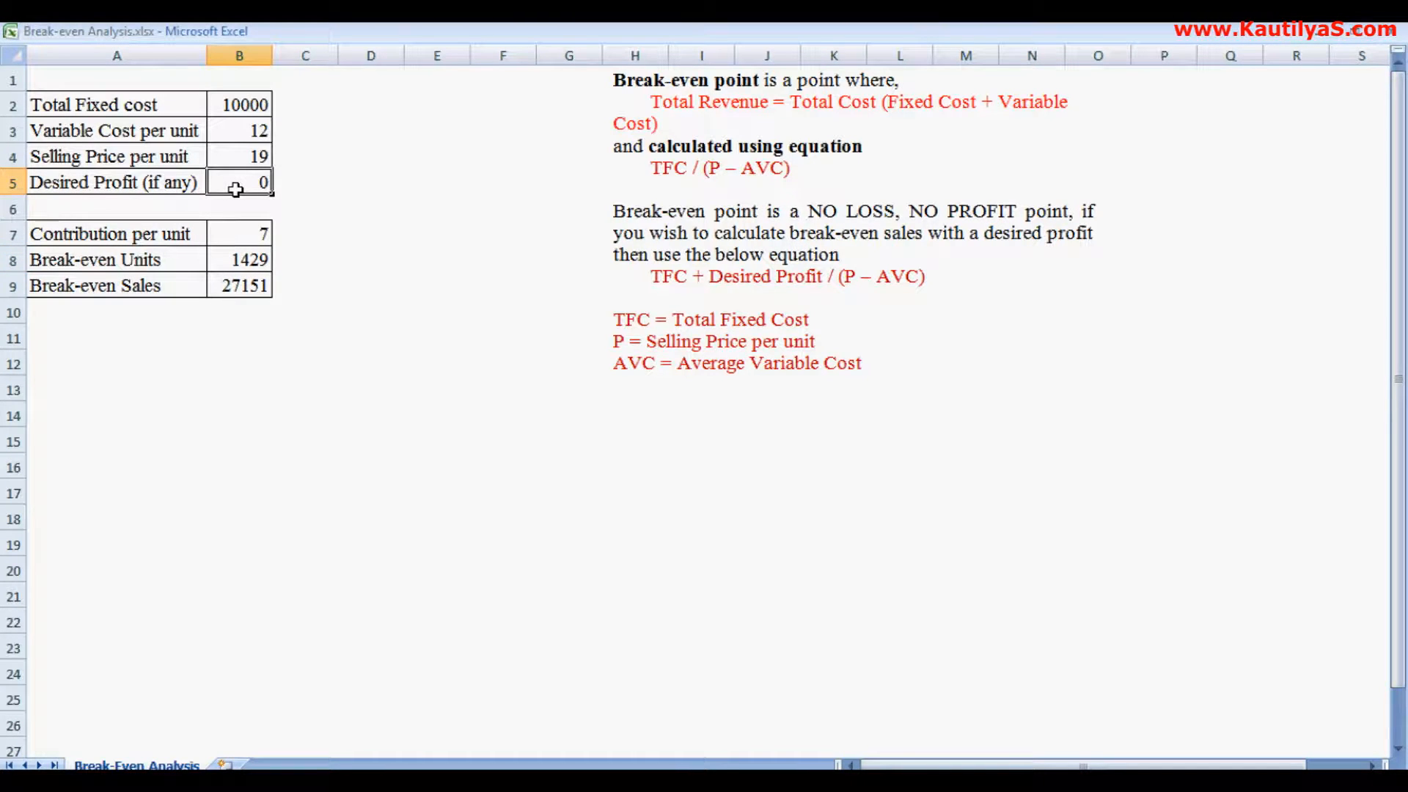
type("1000")
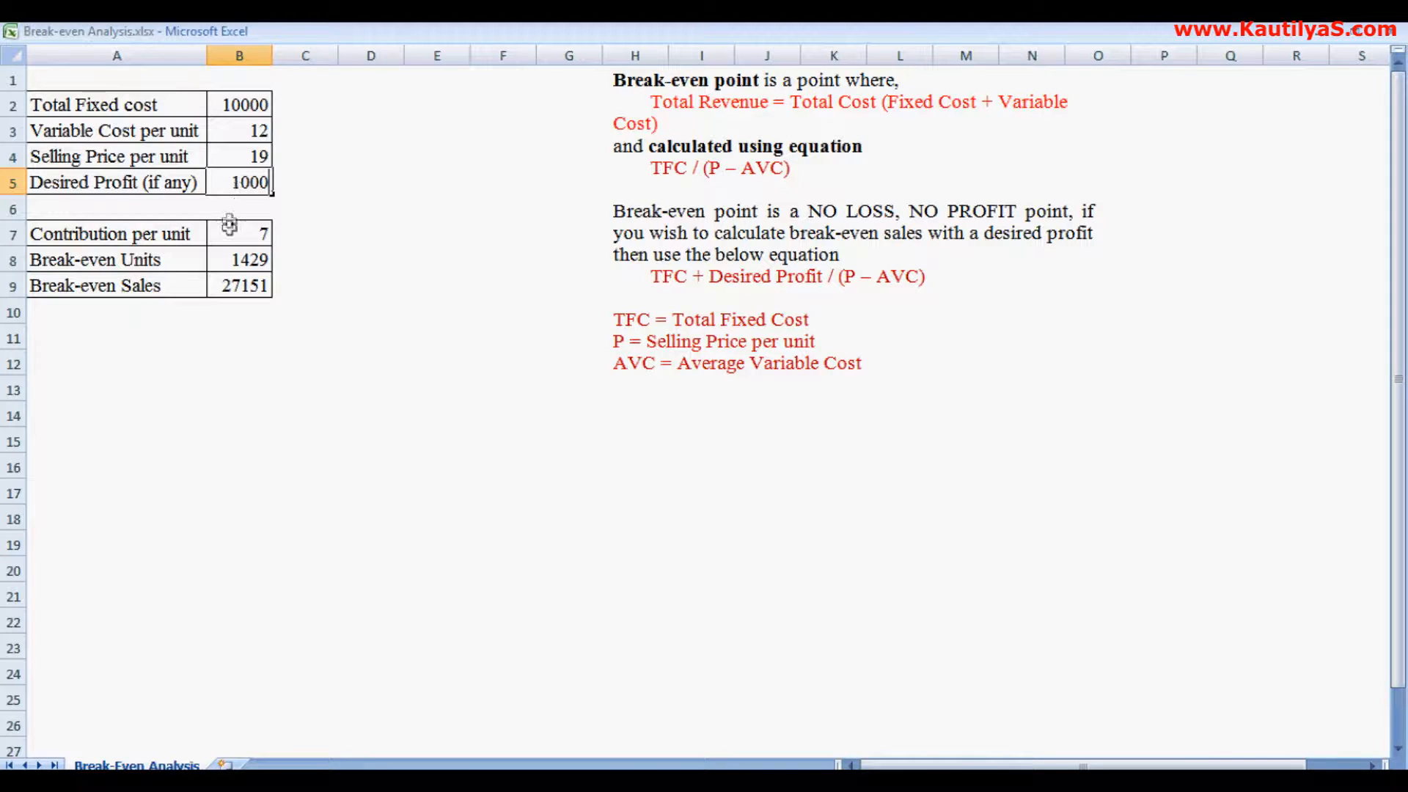
left_click(235, 261)
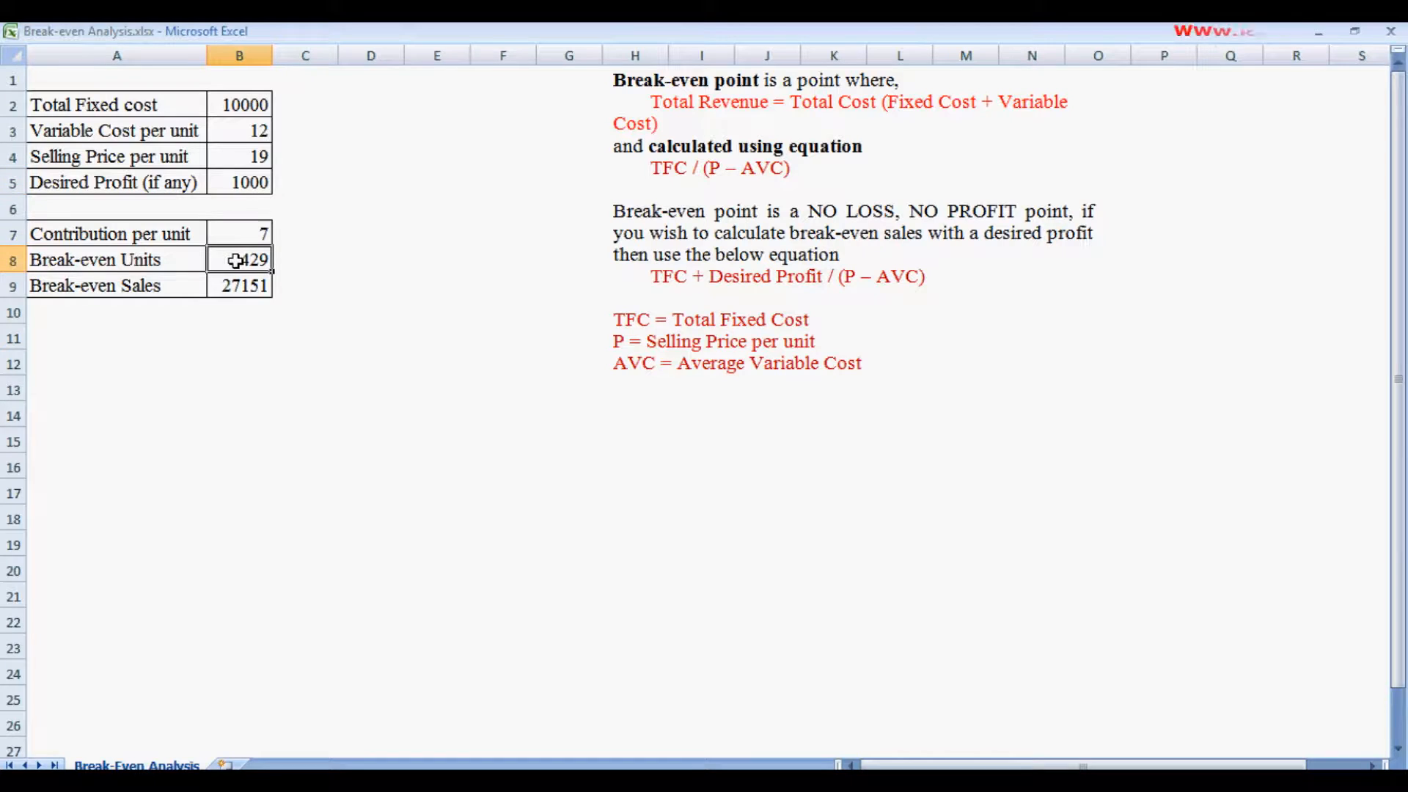
- Replace the break-even units formula with =round((B2+B5)/B7,0) so it includes the desired profit
key("Delete")
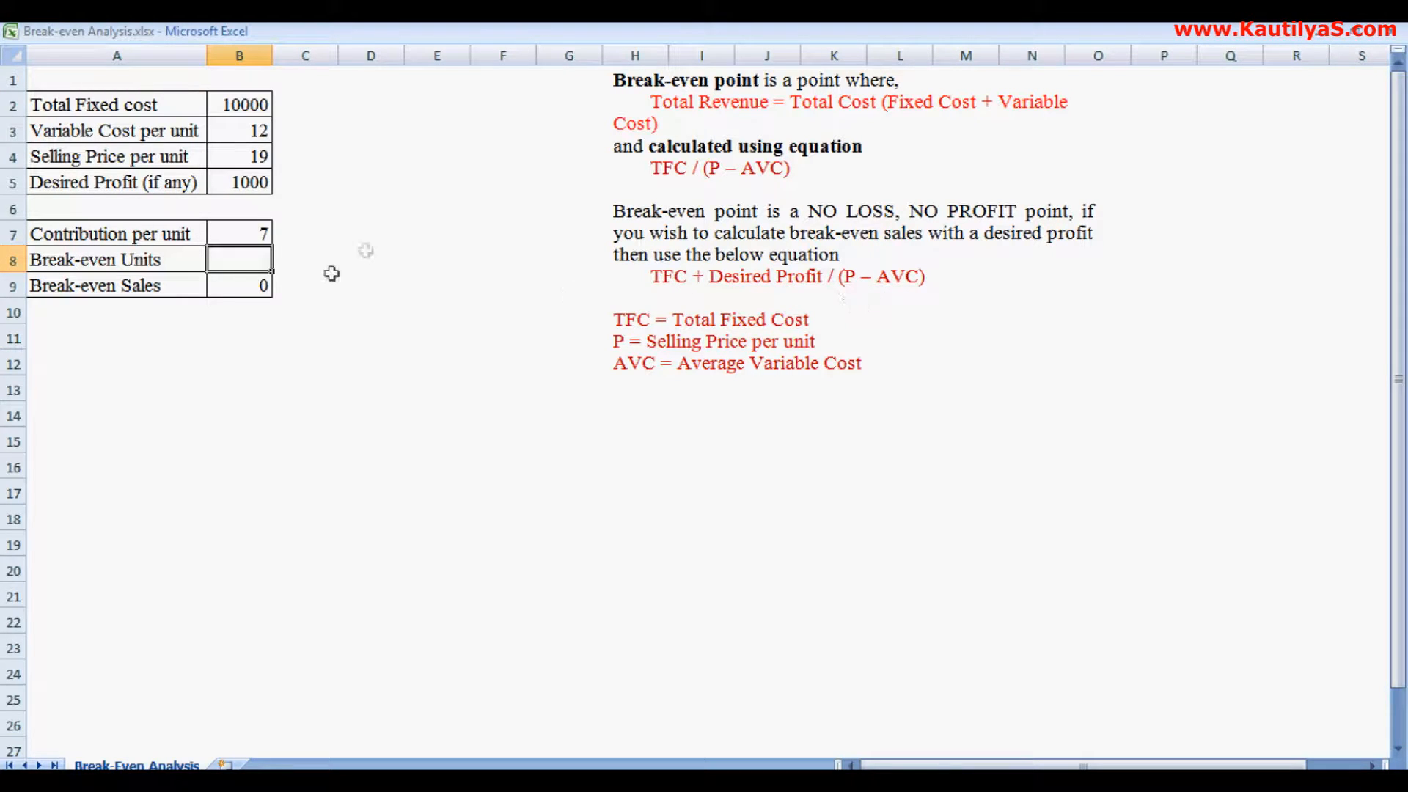
type("=")
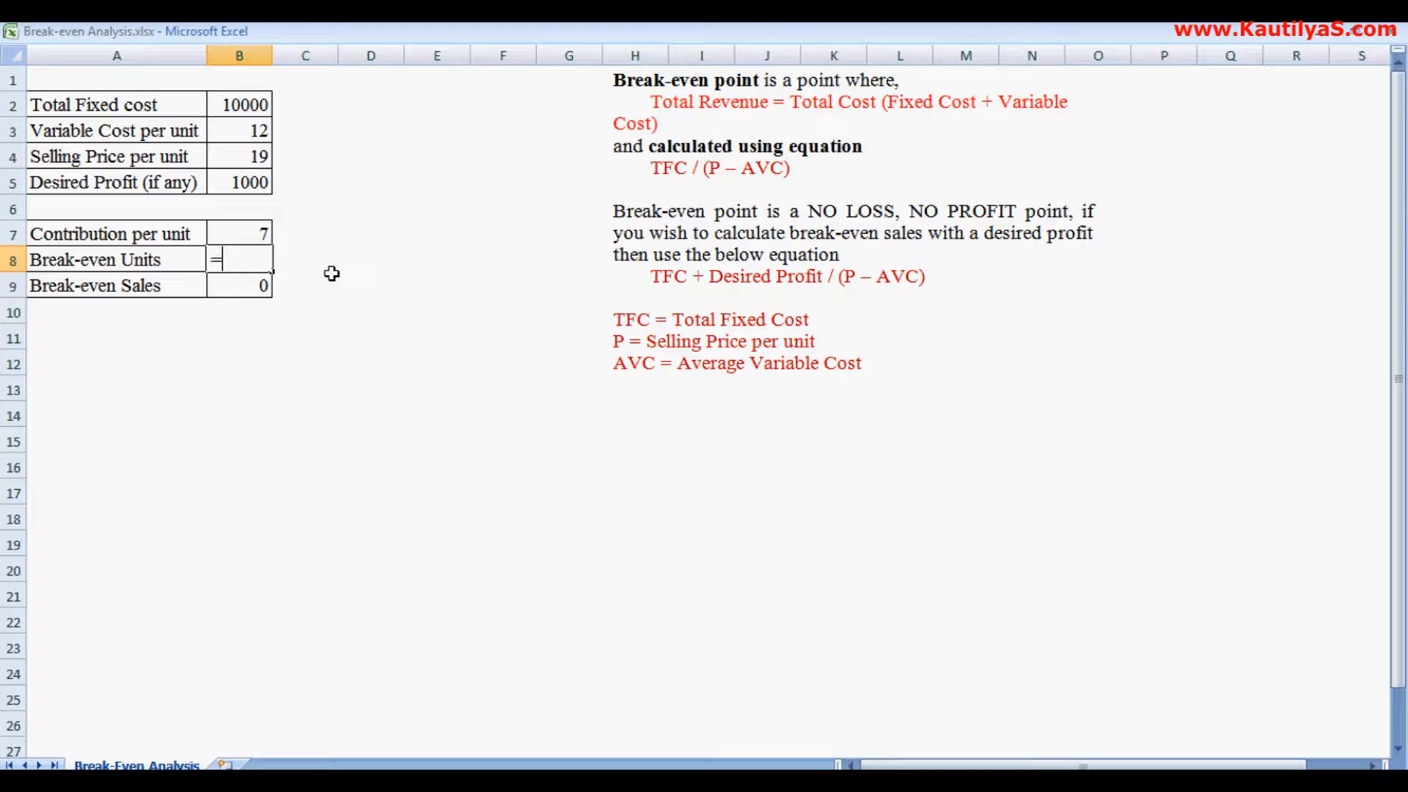
type("(")
left_click(247, 103)
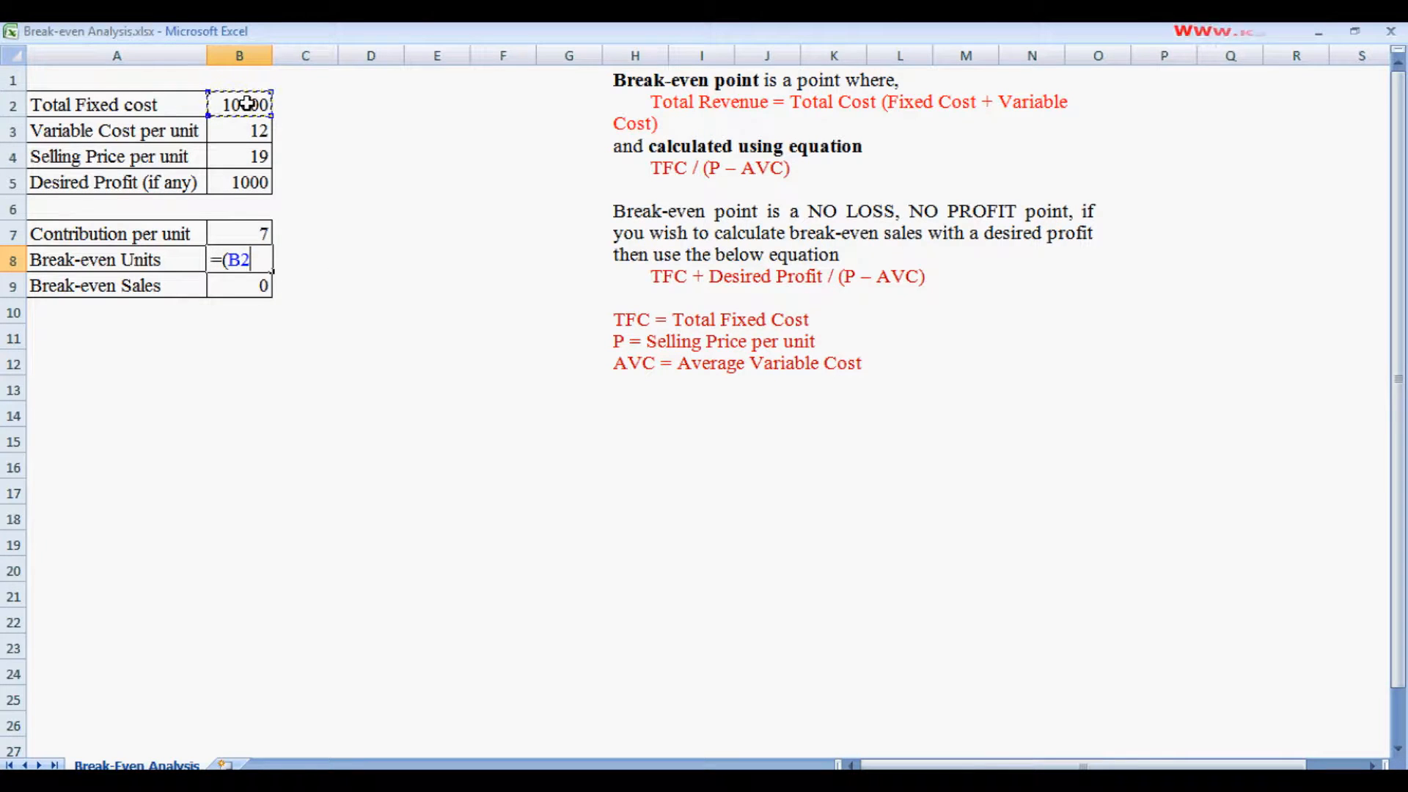
type("+")
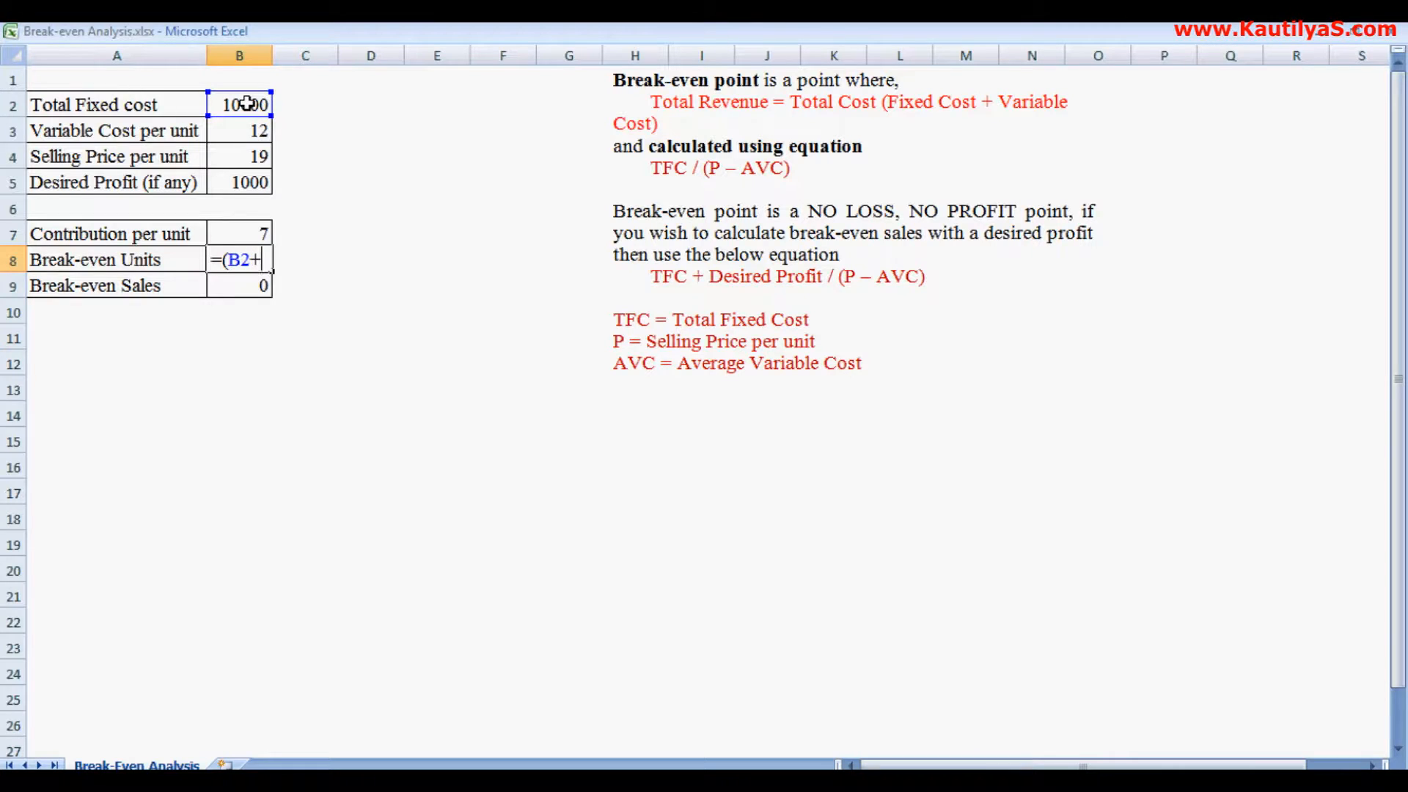
left_click(240, 184)
type(")/")
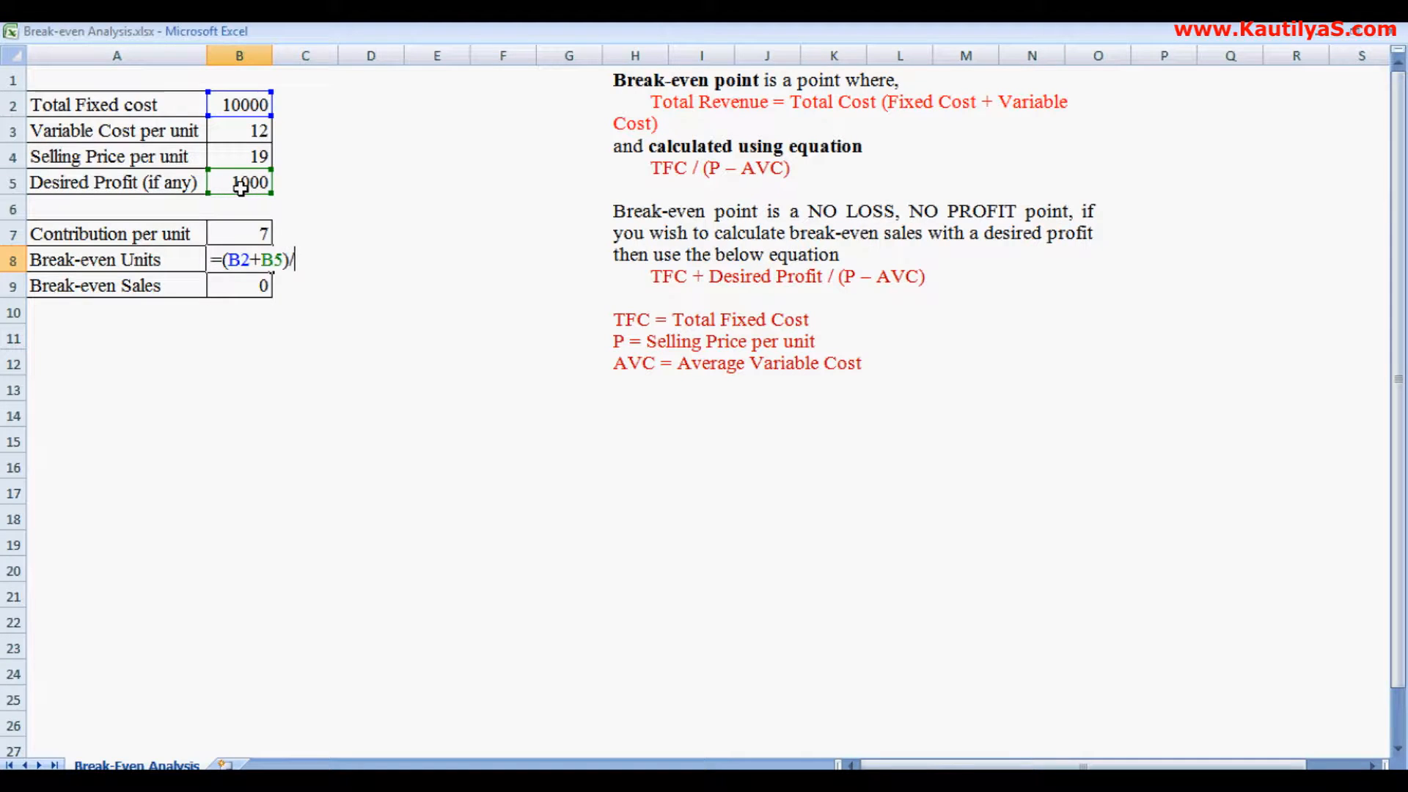
left_click(234, 232)
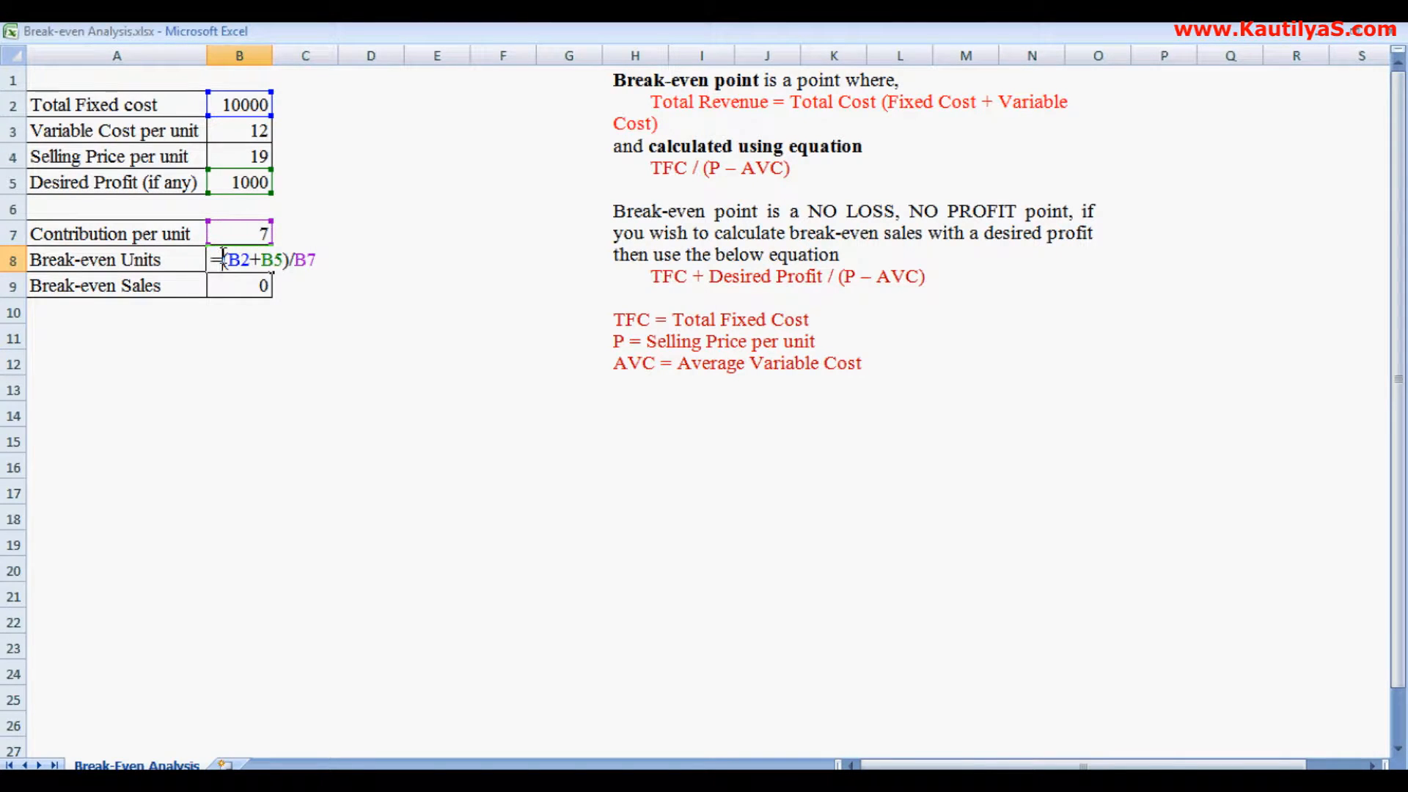
left_click(224, 258)
type("round")
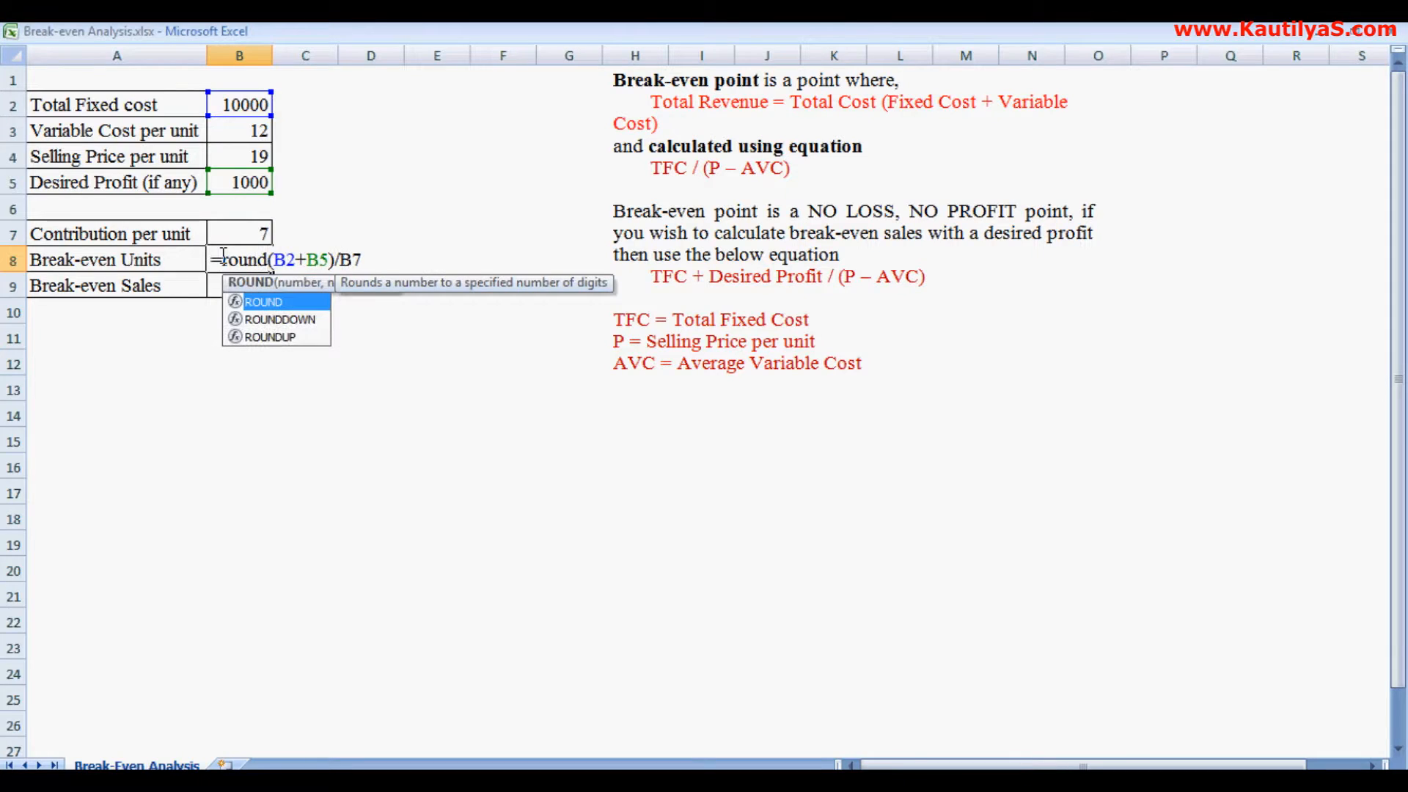
type("(")
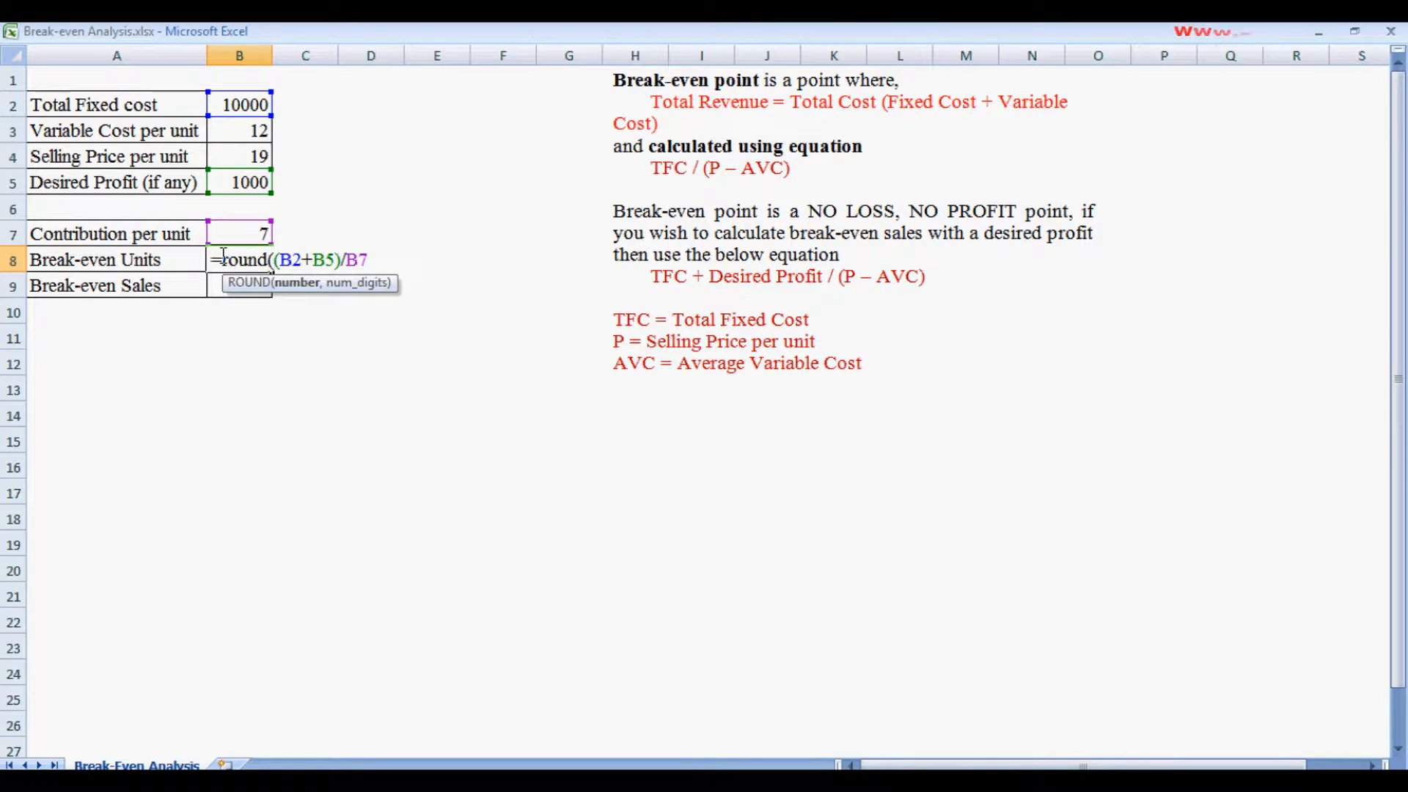
left_click(372, 258)
type(",0")
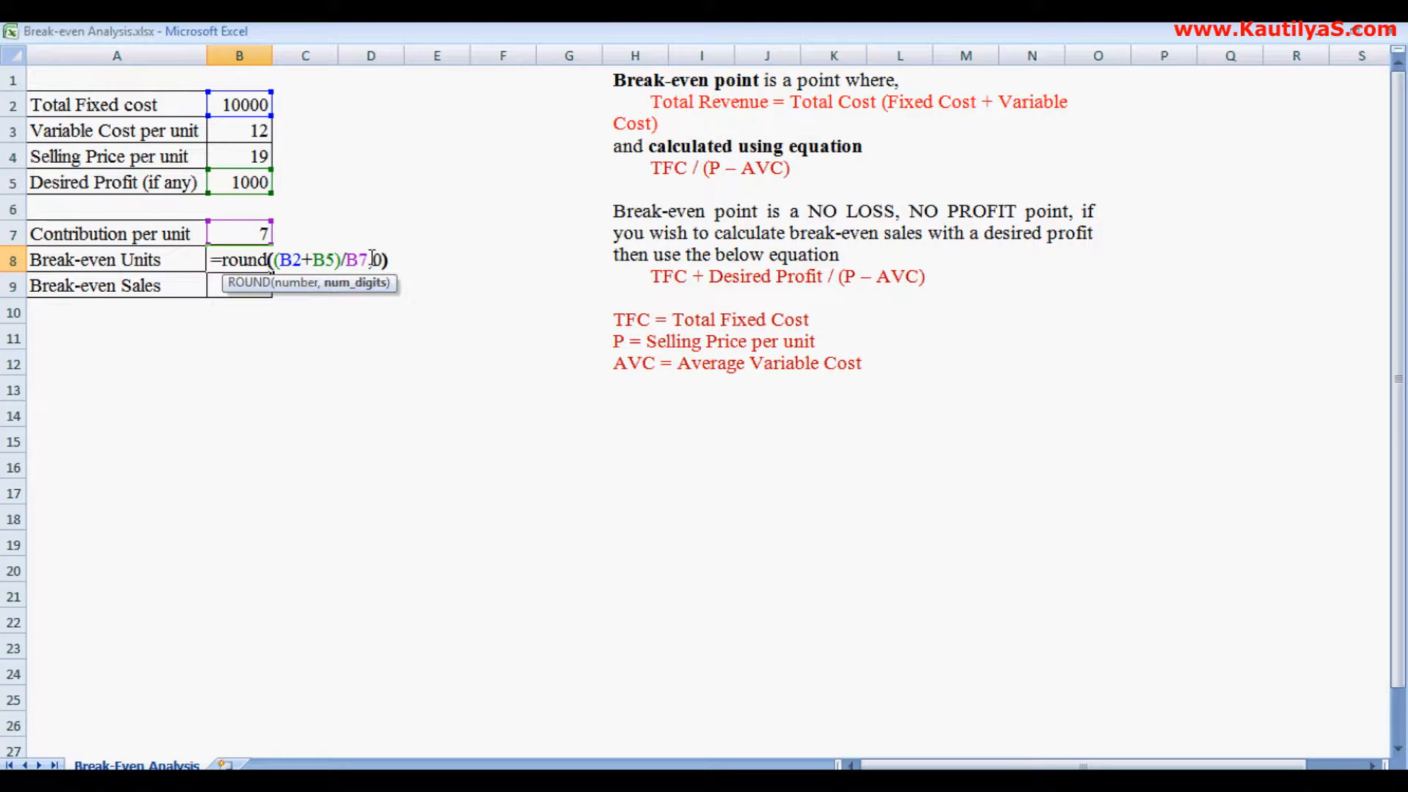
key("Return")
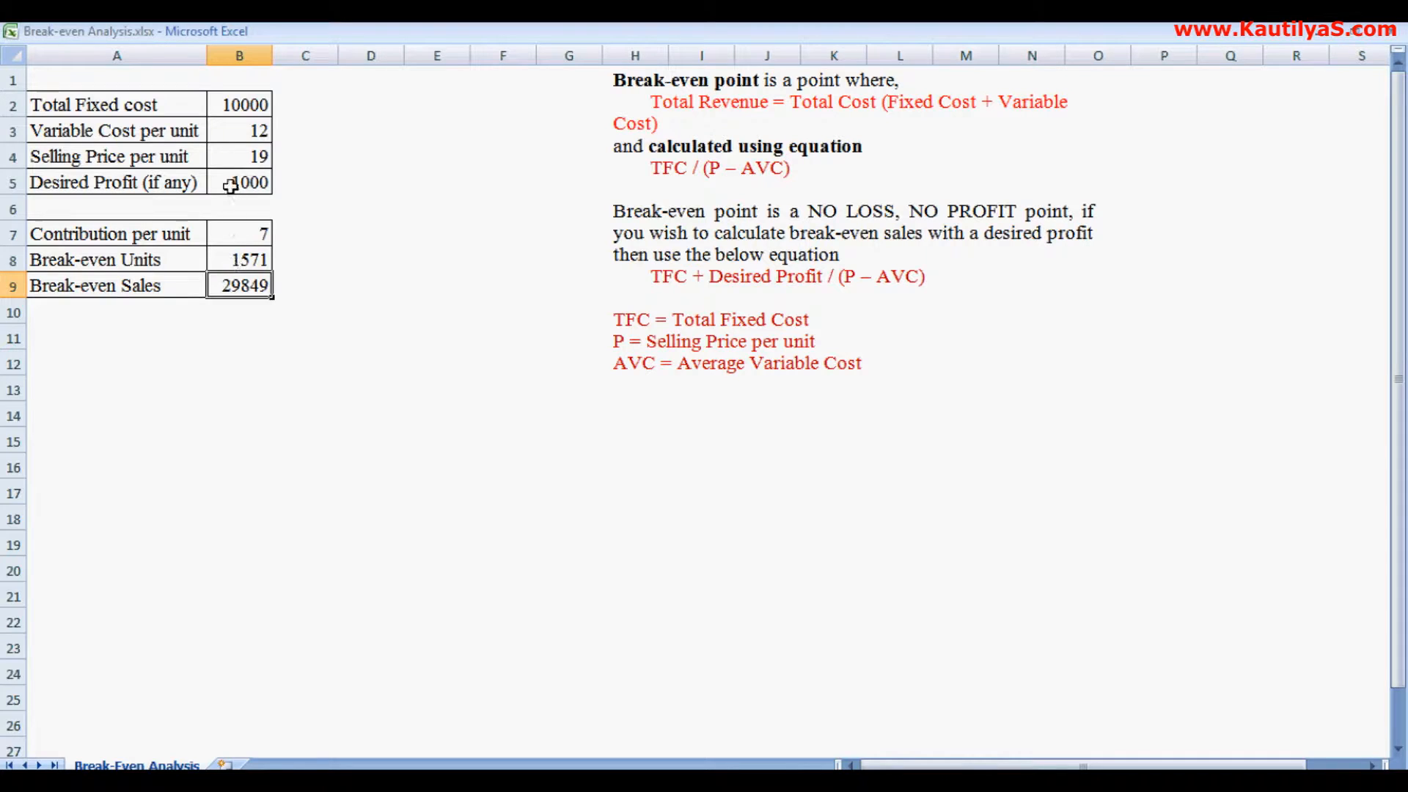
- Change the selling price per unit to 18
left_click(234, 150)
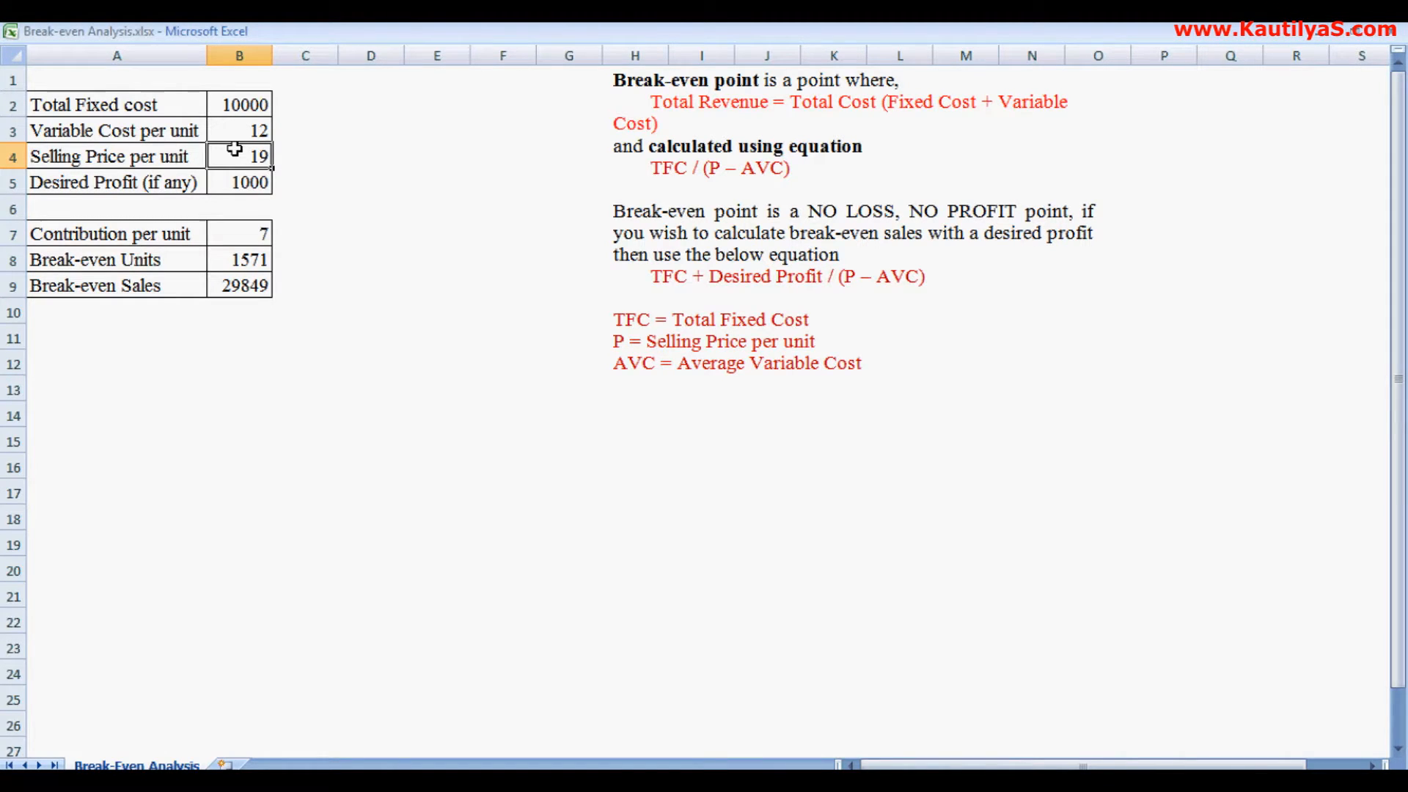
double_click(234, 149)
key("BackSpace")
type("8")
key("Return")
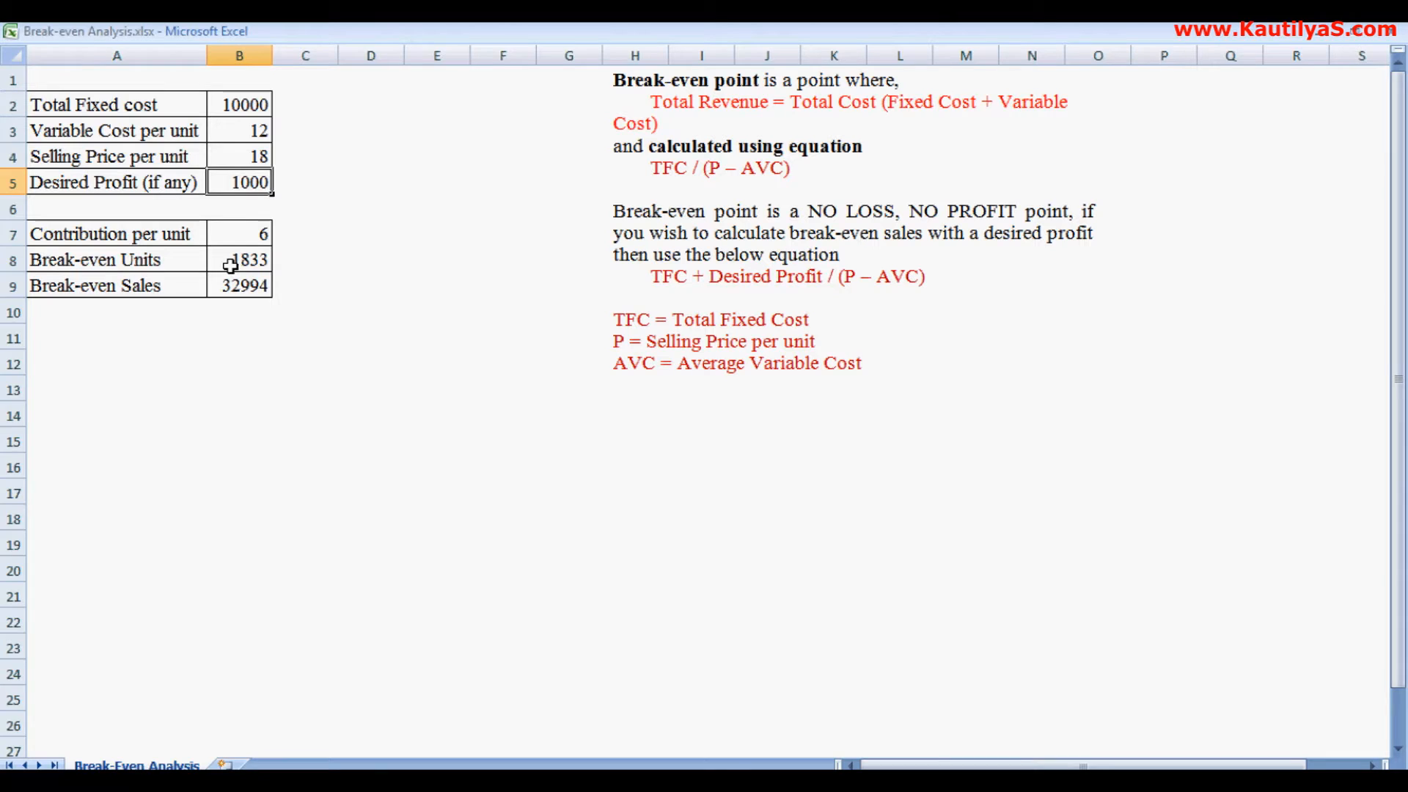
- Change the variable cost per unit to 13
left_click(232, 136)
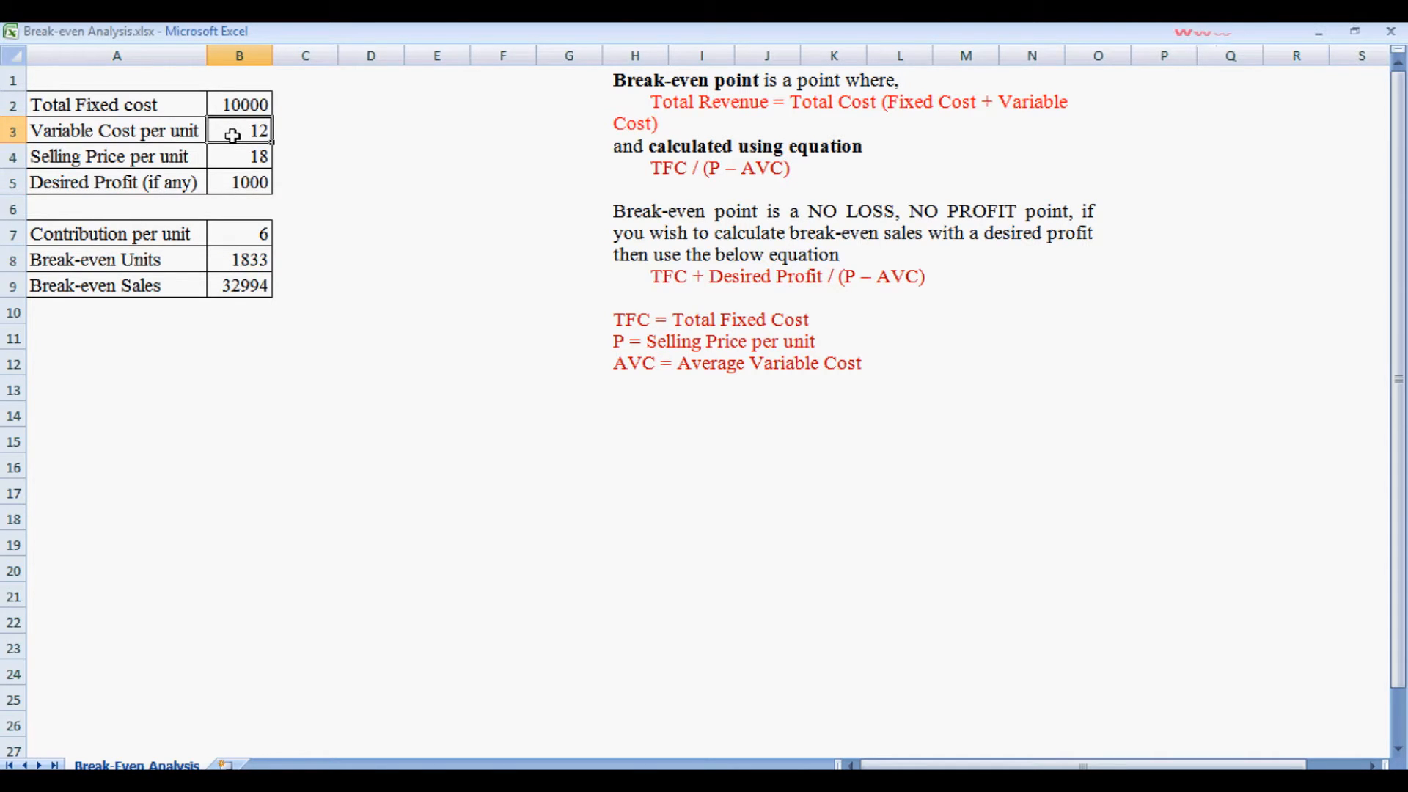
double_click(232, 135)
key("BackSpace")
key("BackSpace")
type("13")
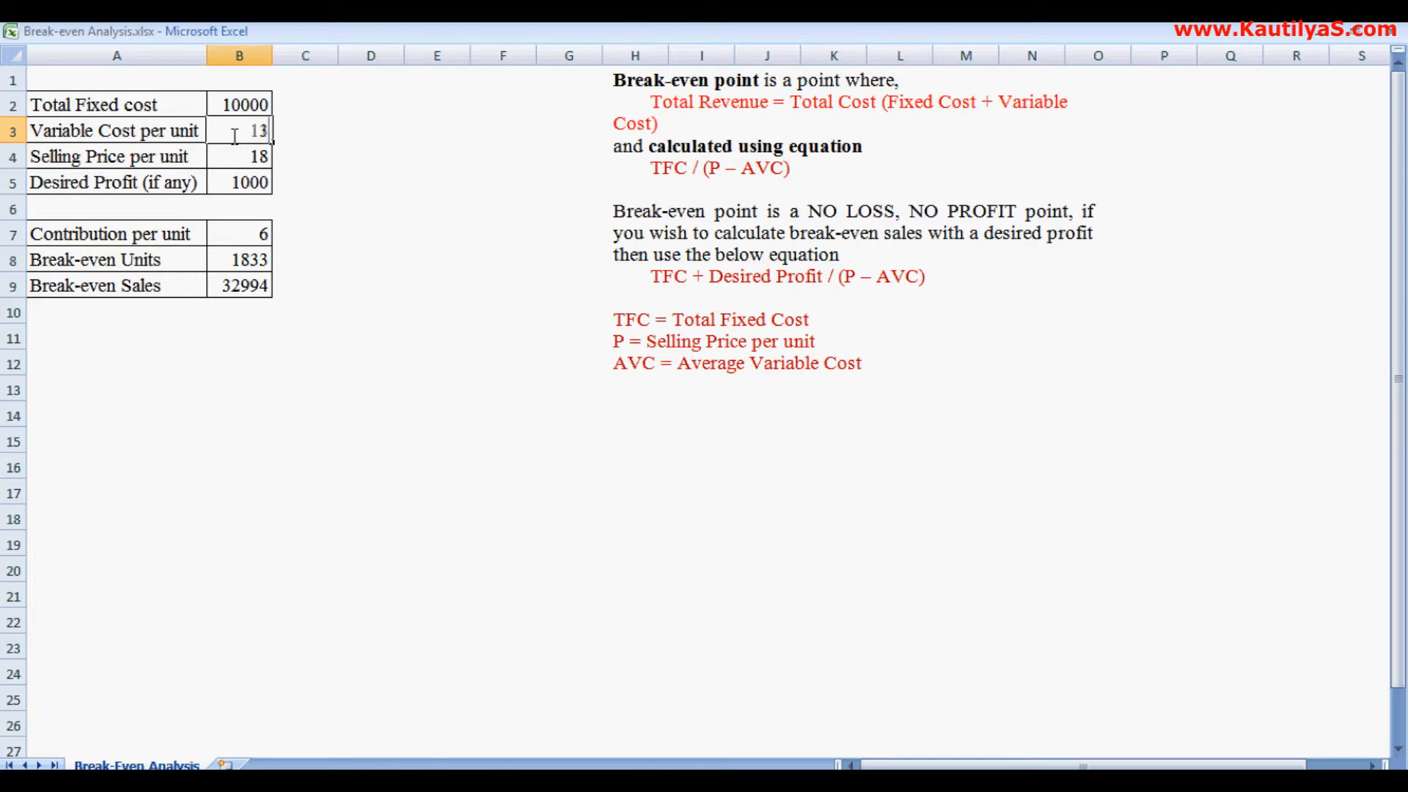
key("Return")
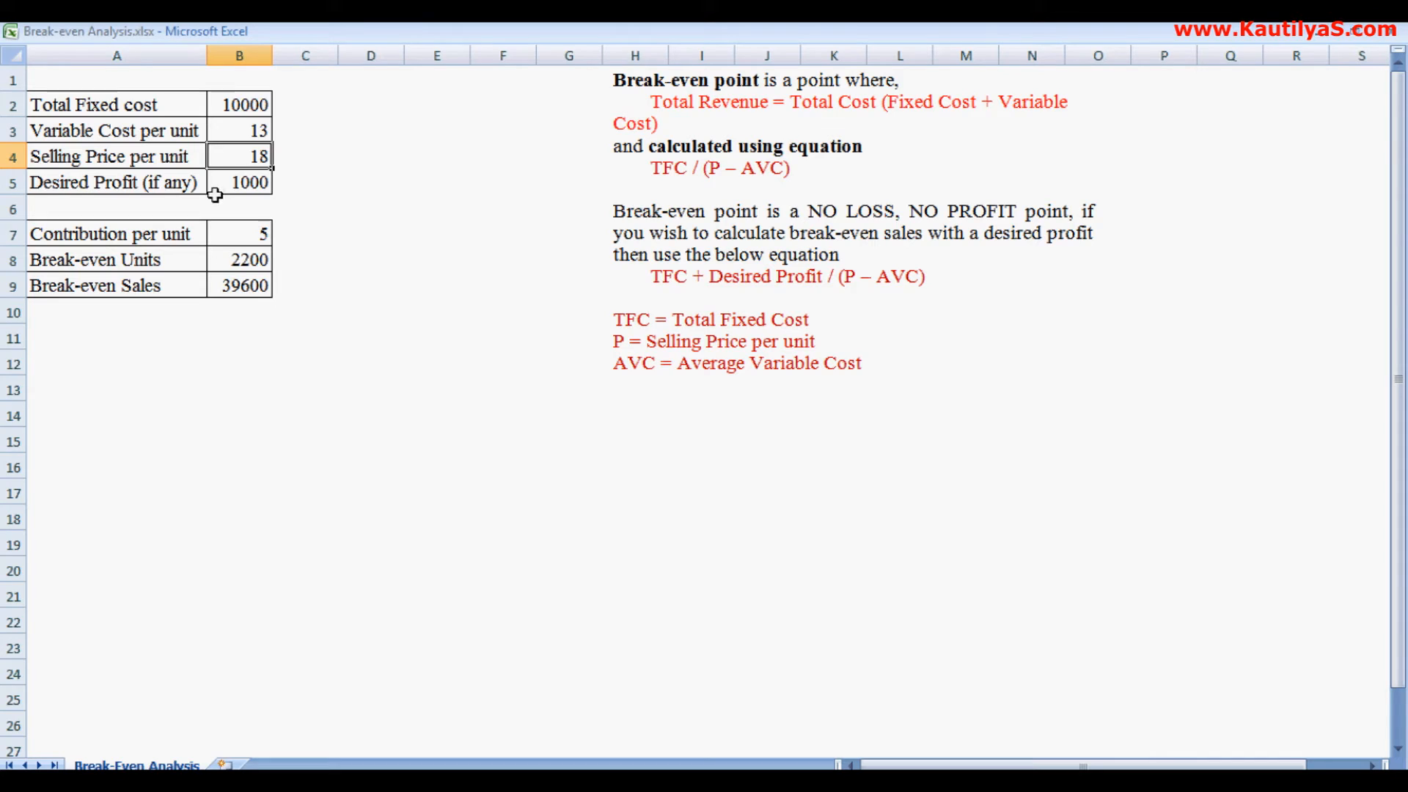
- Change the variable cost per unit to 11
left_click(224, 132)
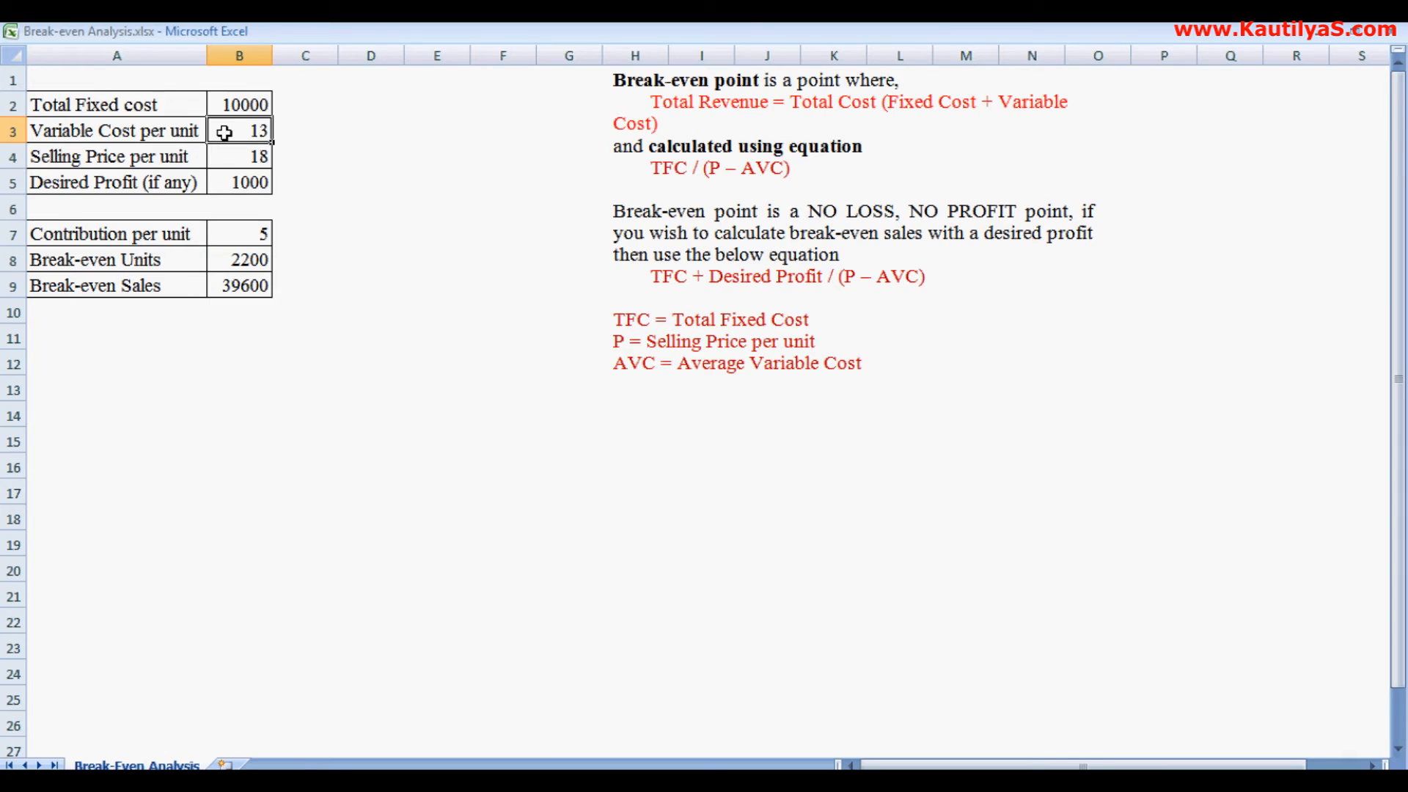
type("11")
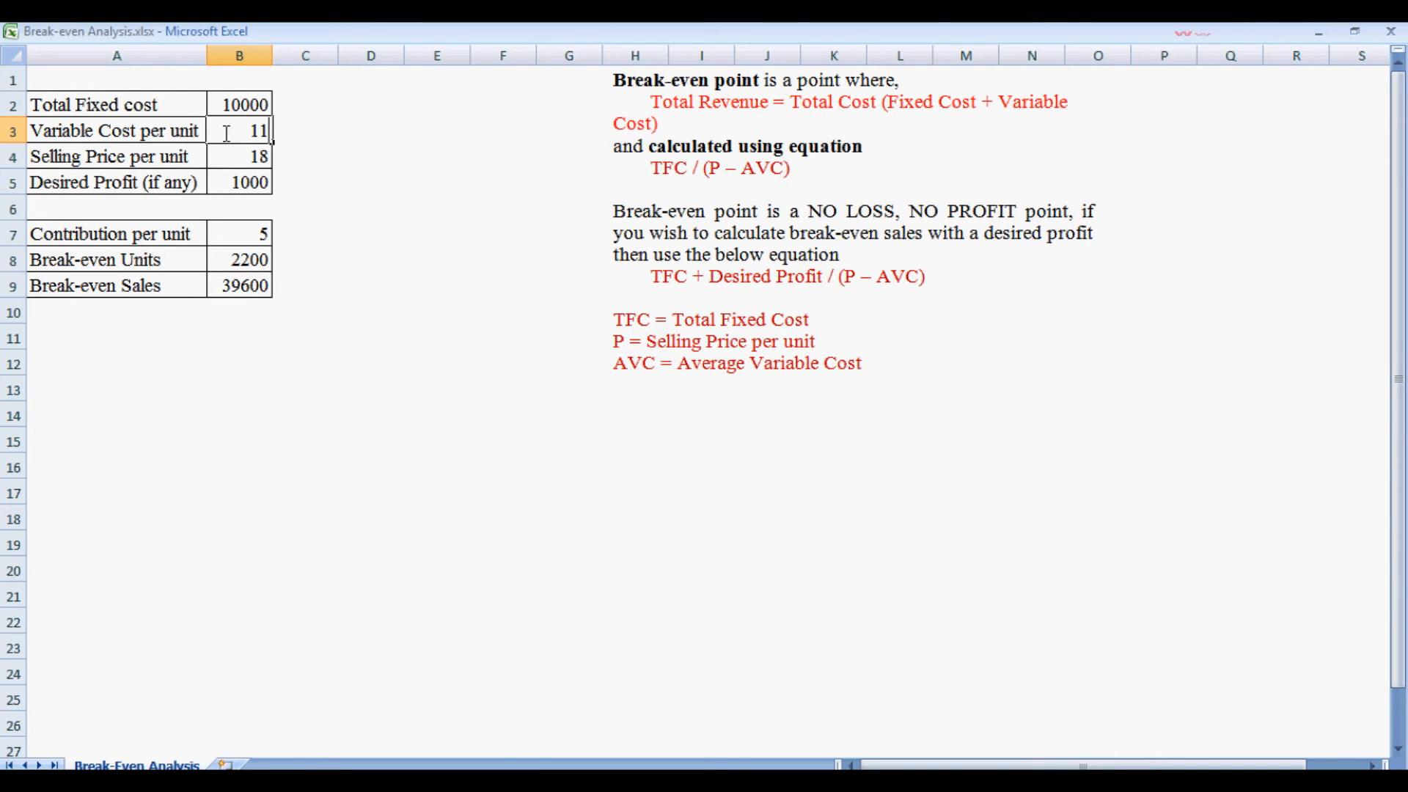
key("Return")
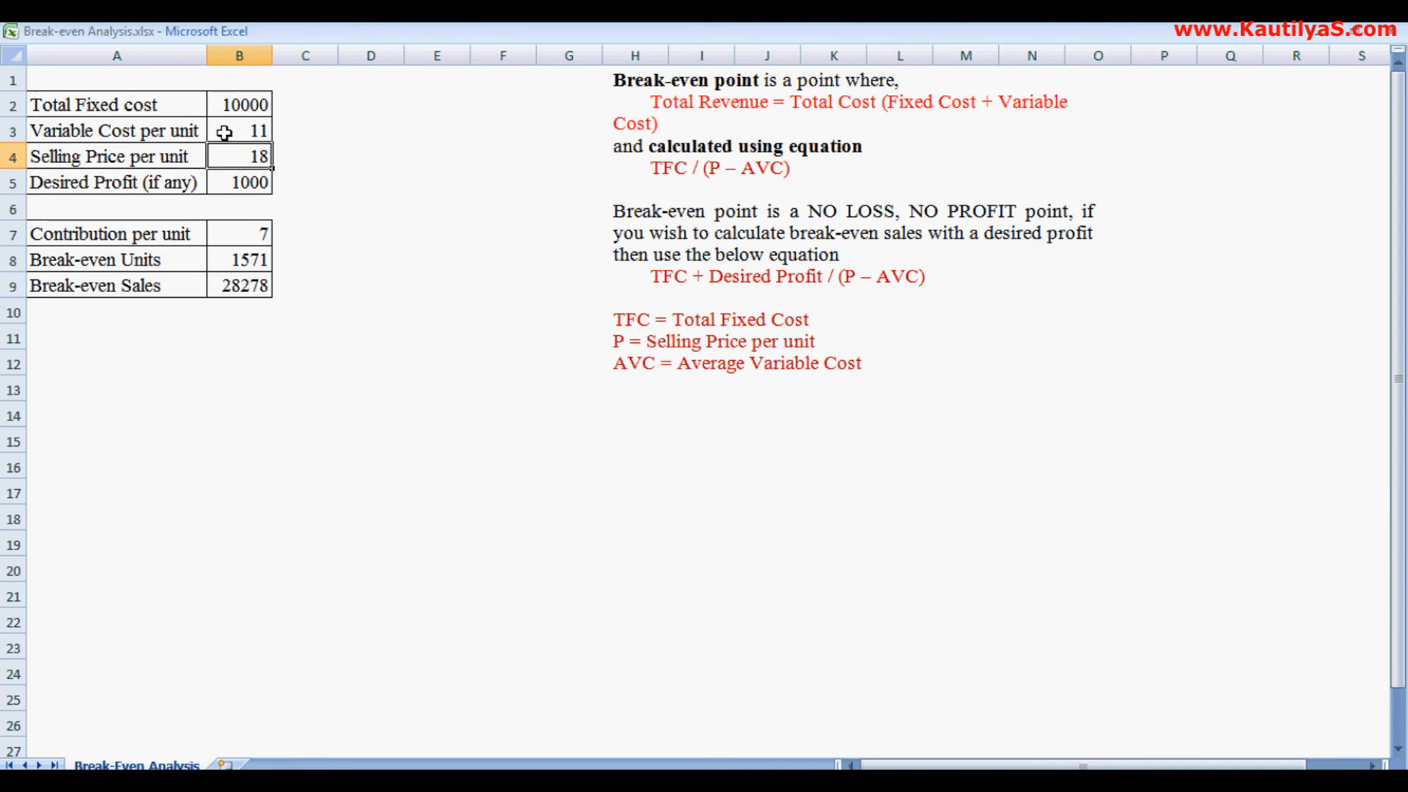